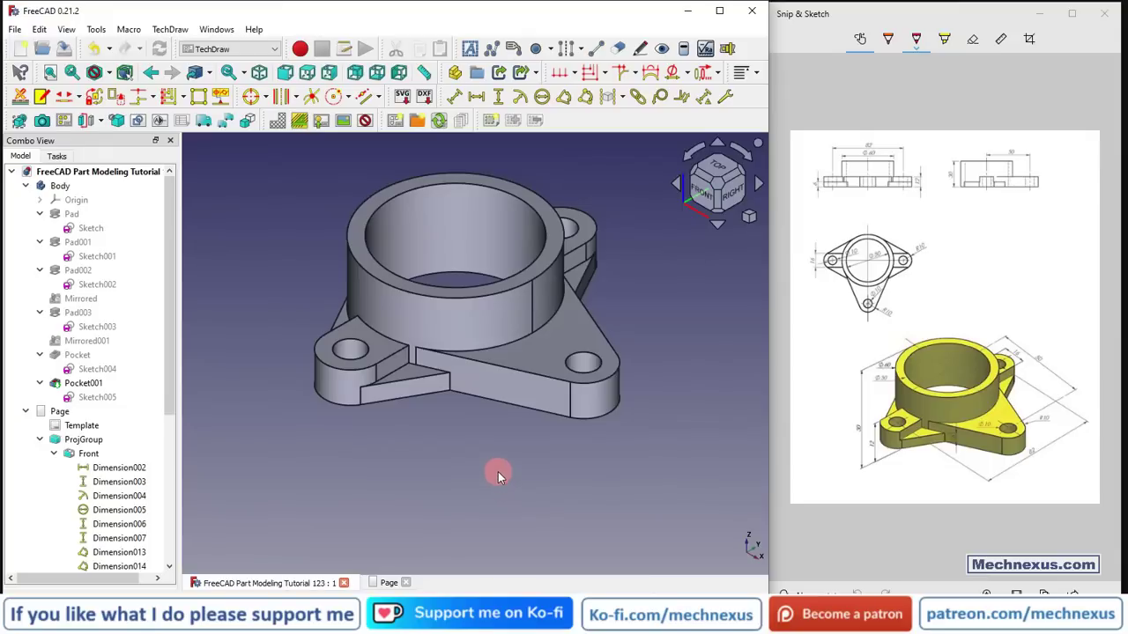
# Open the part's TechDraw drawing page
pyautogui.click(385, 583)
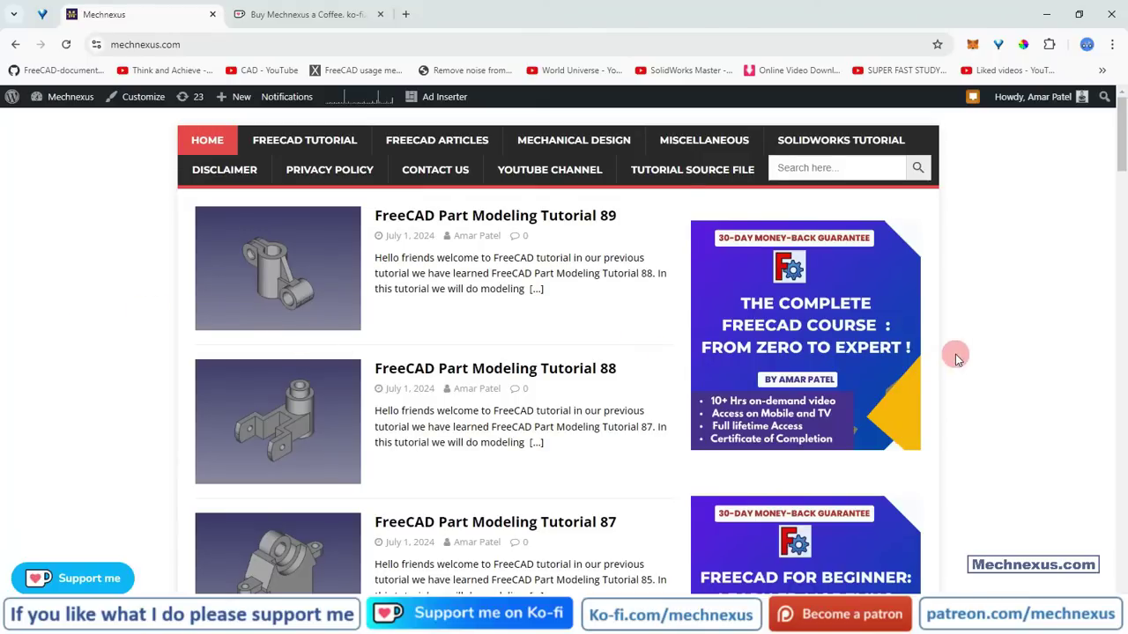
# Switch to the web browser and look through the FreeCAD tutorial list on the mechnexus.com home page
pyautogui.scroll(-2, 958, 358)
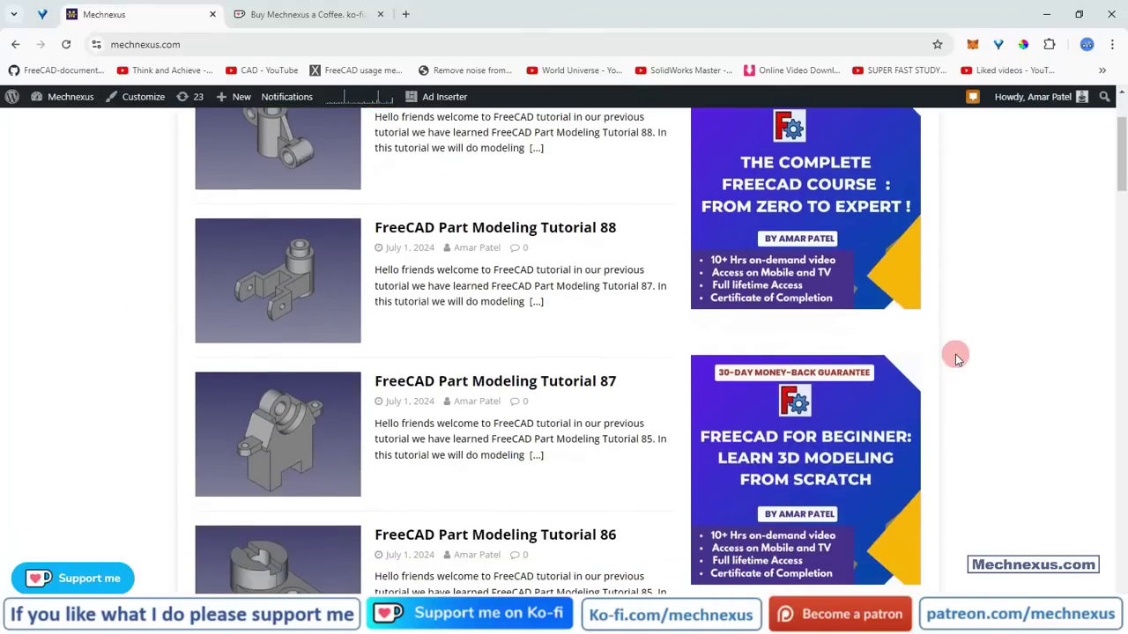
pyautogui.scroll(-2, 959, 358)
pyautogui.scroll(-1, 958, 358)
pyautogui.scroll(4, 958, 359)
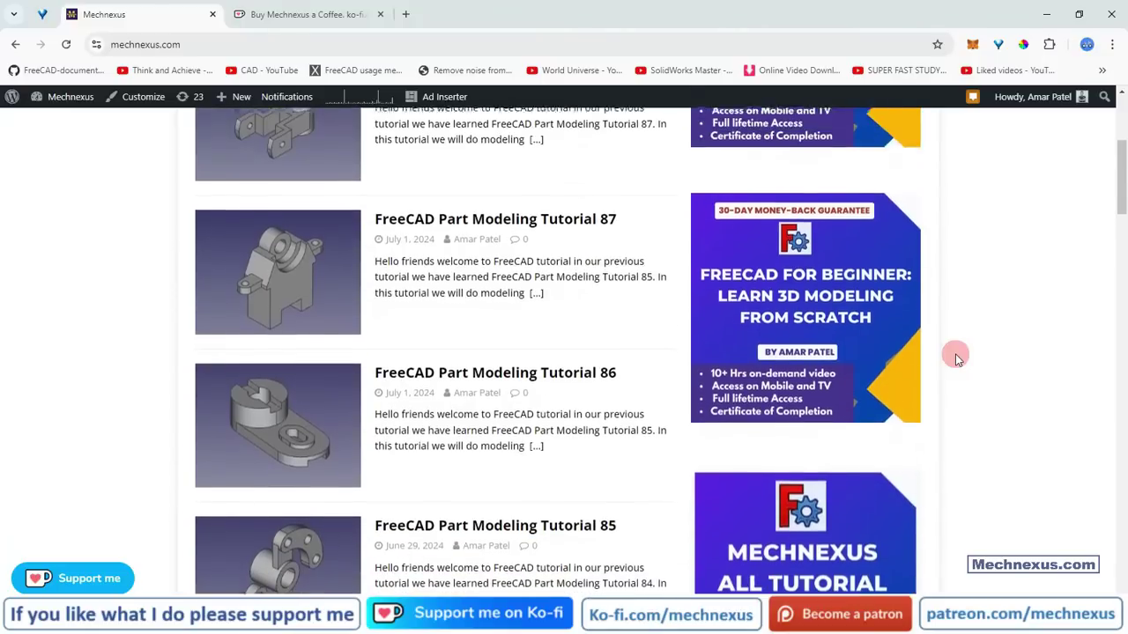
pyautogui.scroll(2, 959, 358)
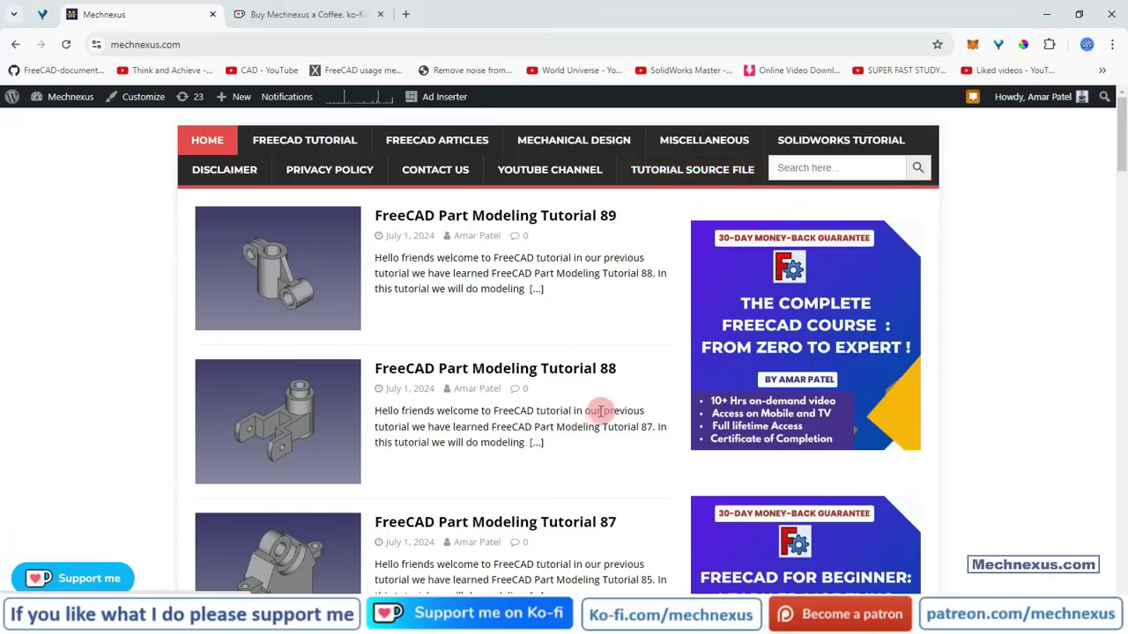
# Look over the Mechnexus Ko-fi support page and return to the mechnexus.com page
pyautogui.click(276, 17)
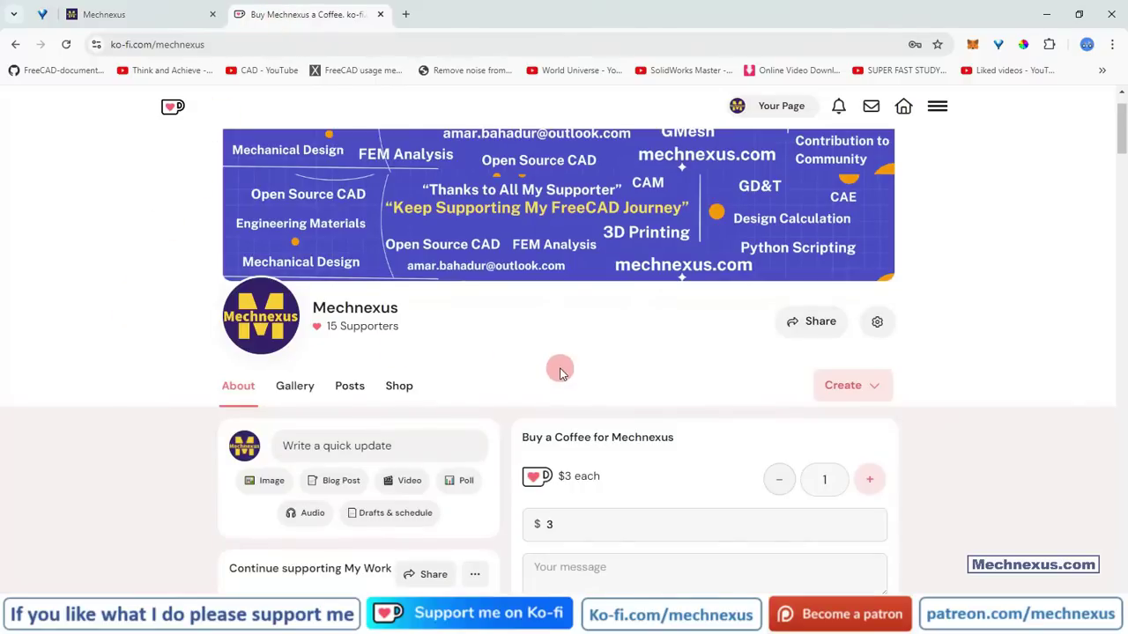
pyautogui.scroll(1, 560, 370)
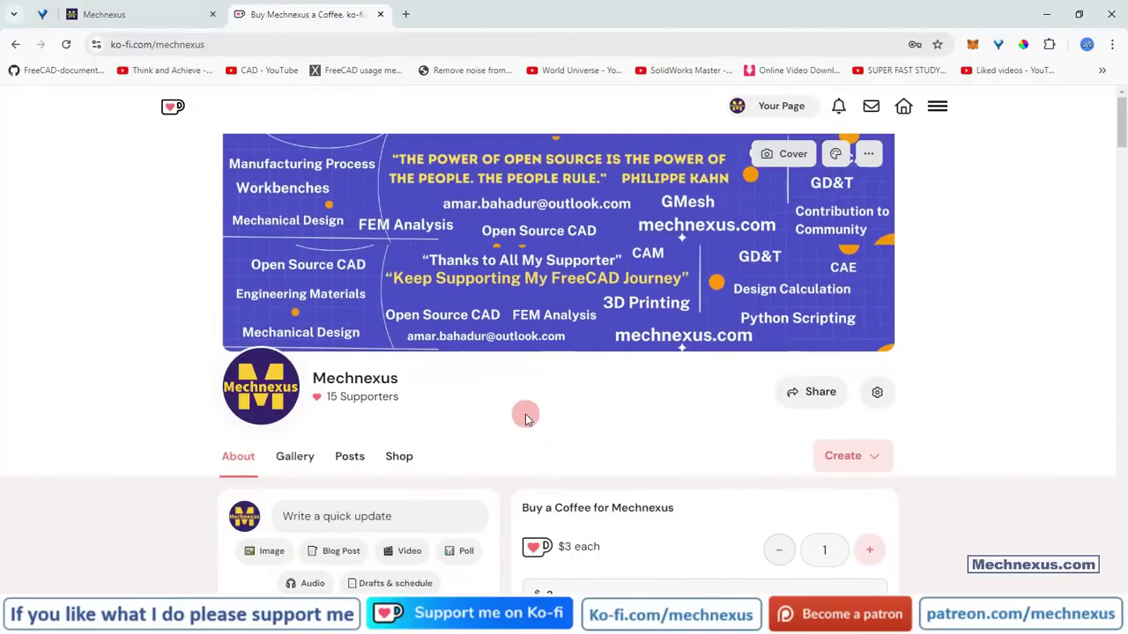
pyautogui.scroll(-1, 525, 414)
pyautogui.scroll(-1, 537, 381)
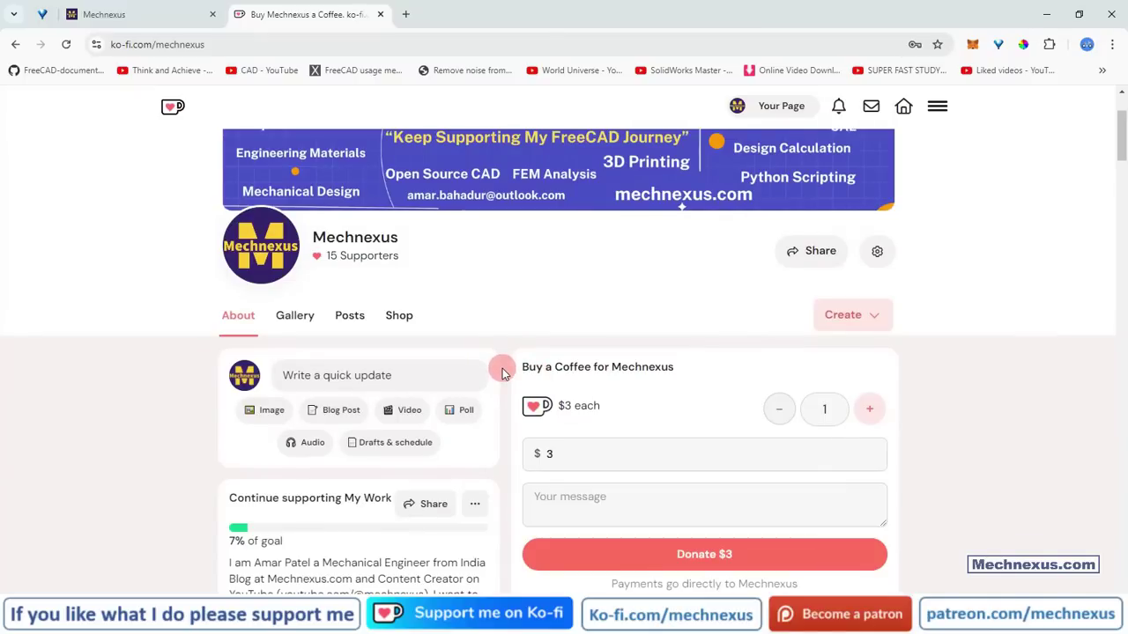
pyautogui.scroll(-2, 502, 370)
pyautogui.scroll(2, 502, 370)
pyautogui.scroll(1, 502, 369)
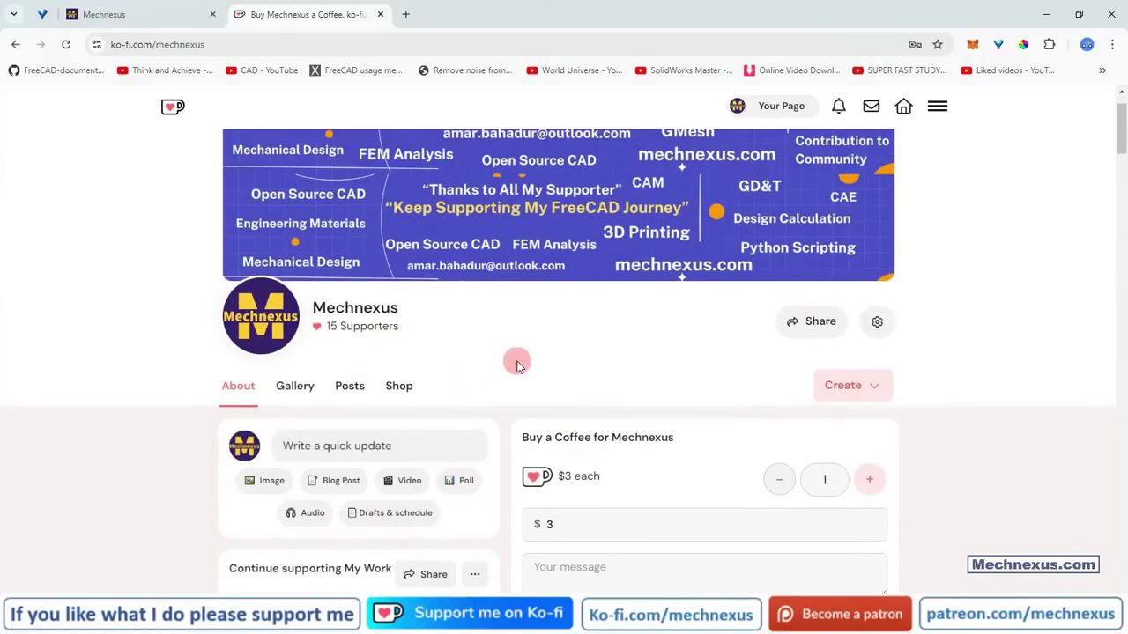
pyautogui.scroll(-3, 517, 365)
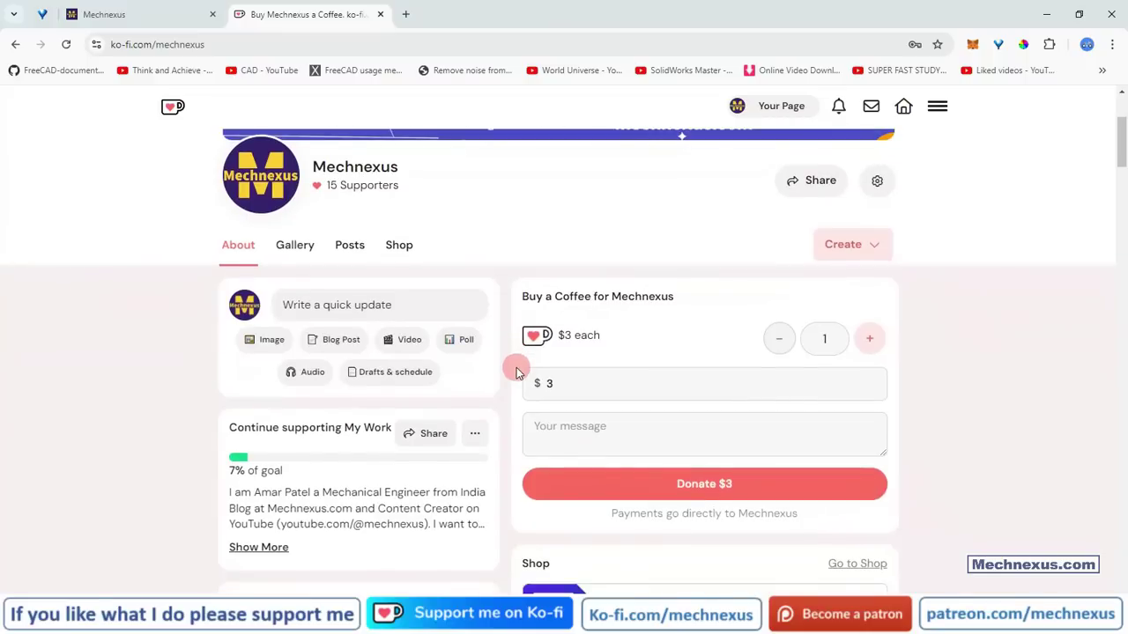
pyautogui.scroll(4, 517, 370)
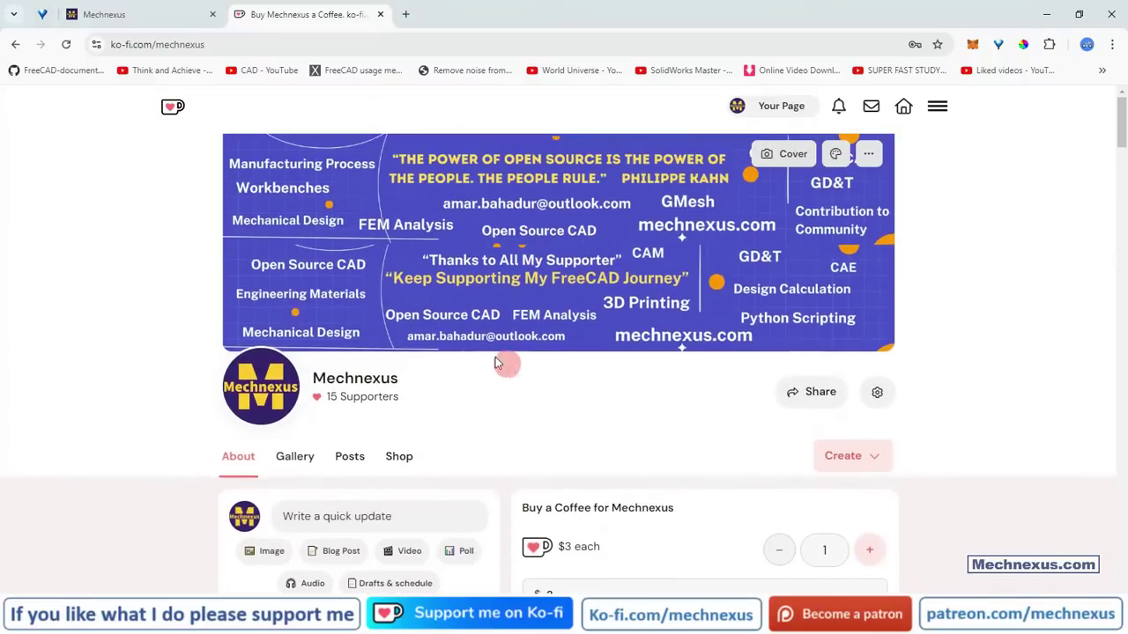
pyautogui.click(161, 16)
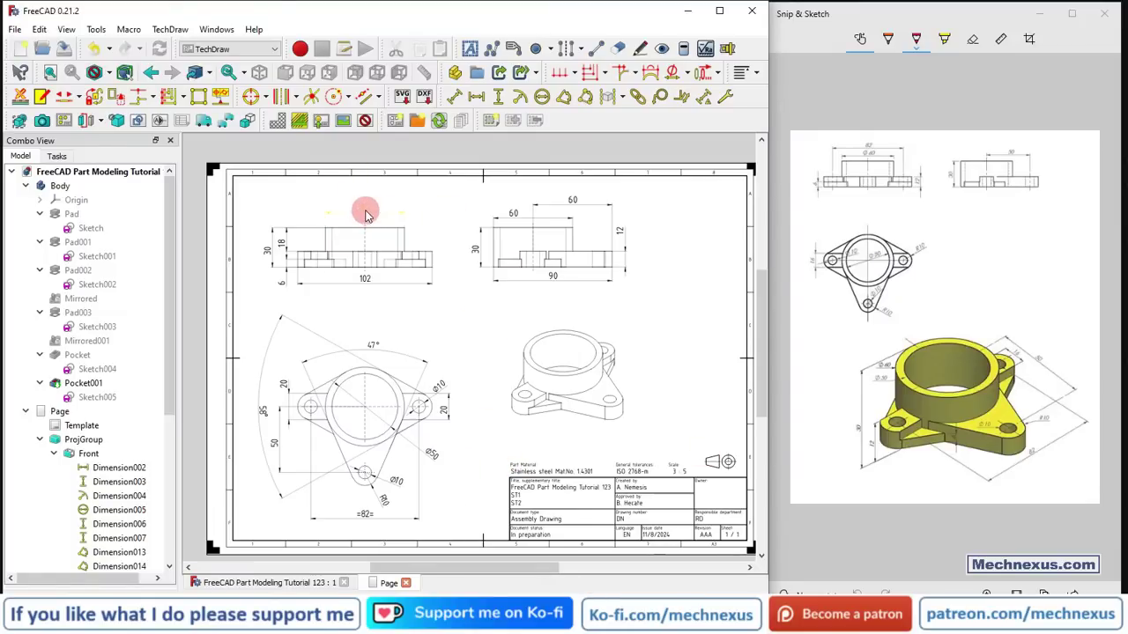
# Switch back to FreeCAD and delete the 60 mm width dimension above the Bottom view
pyautogui.click(364, 210)
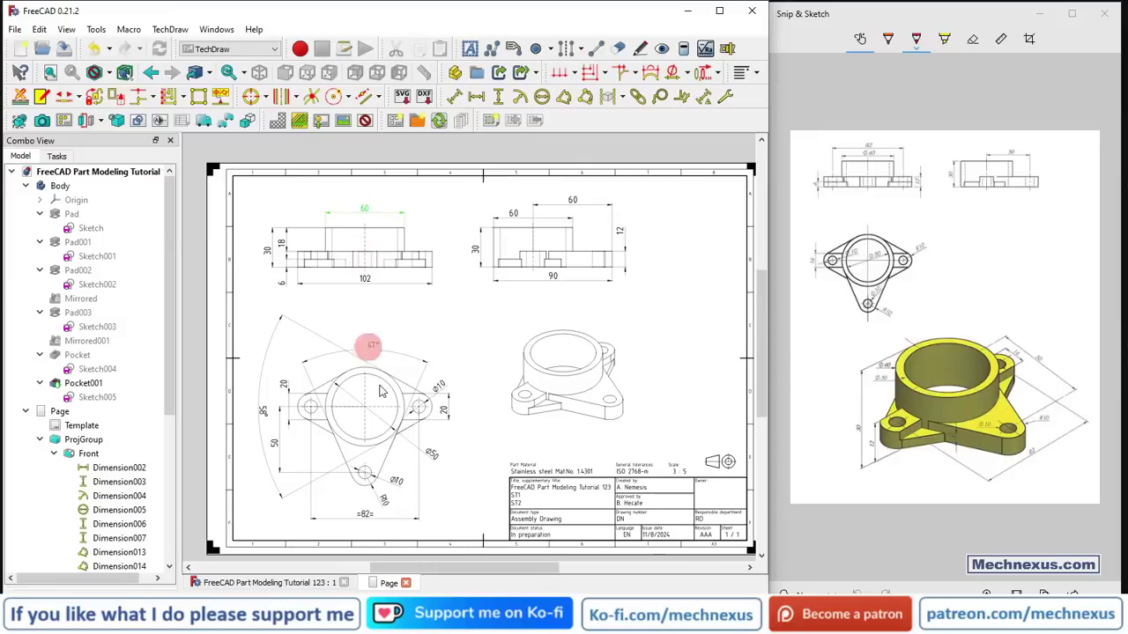
pyautogui.press('Delete')
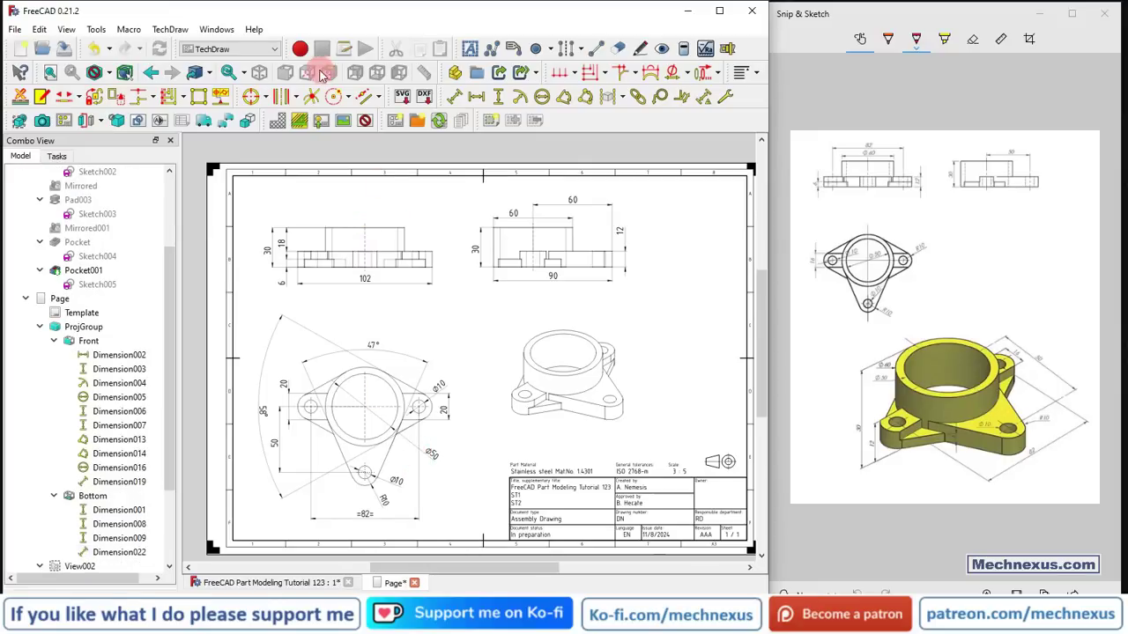
# Add a horizontal dimension between the top corner points of the ring in the Bottom view and place it above the view
pyautogui.scroll(5, 370, 207)
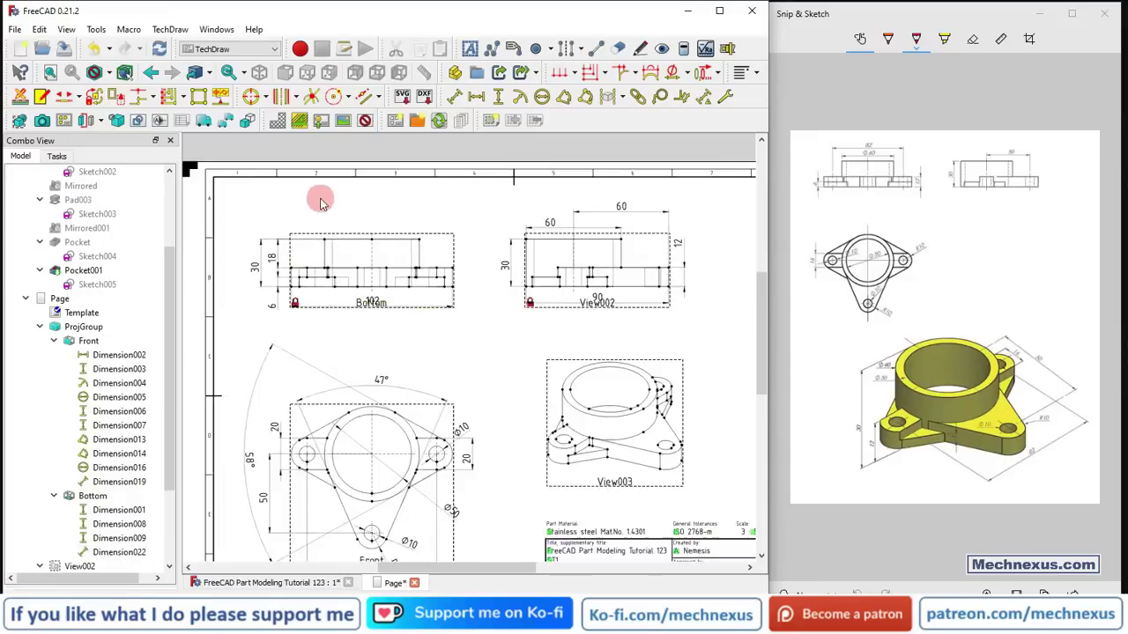
pyautogui.scroll(-6, 382, 204)
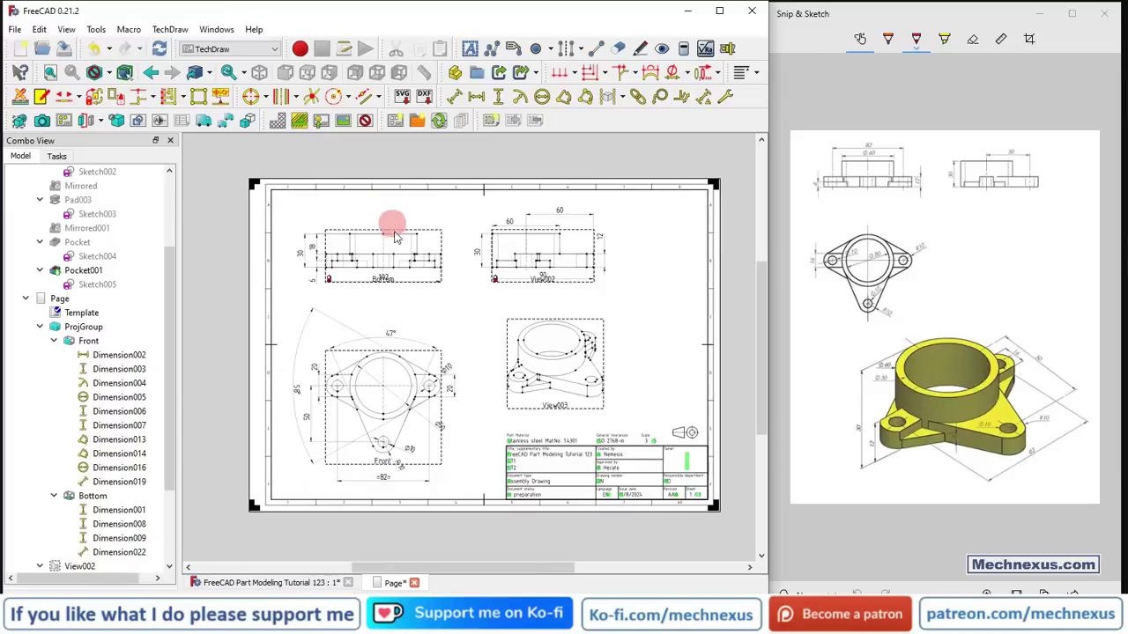
pyautogui.scroll(4, 394, 220)
pyautogui.scroll(1, 392, 220)
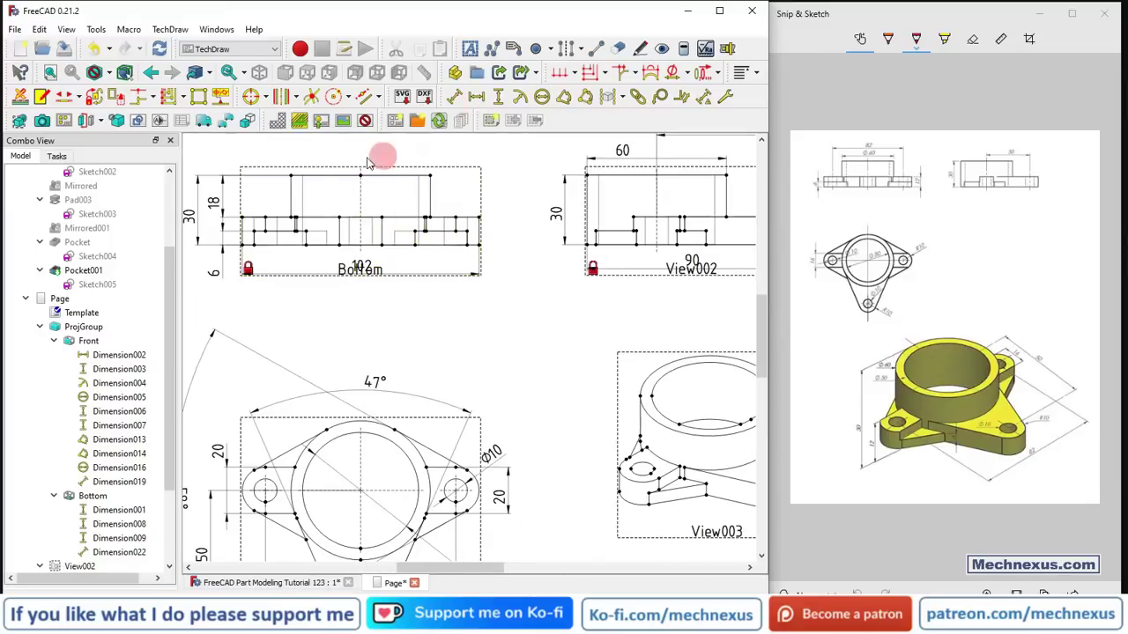
pyautogui.click(294, 181)
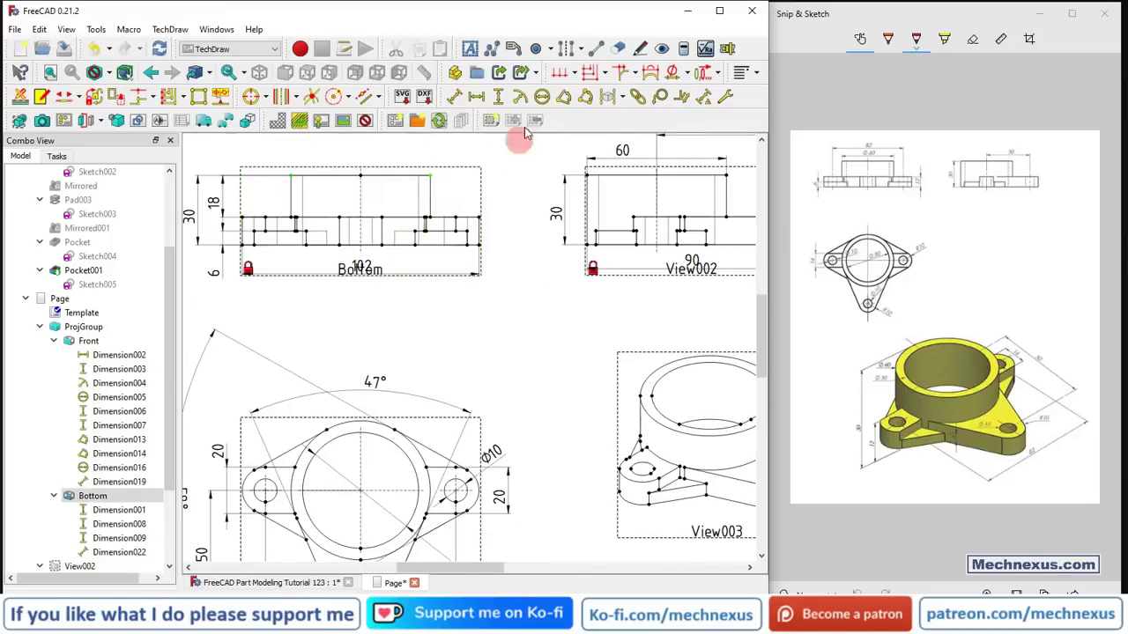
pyautogui.click(476, 96)
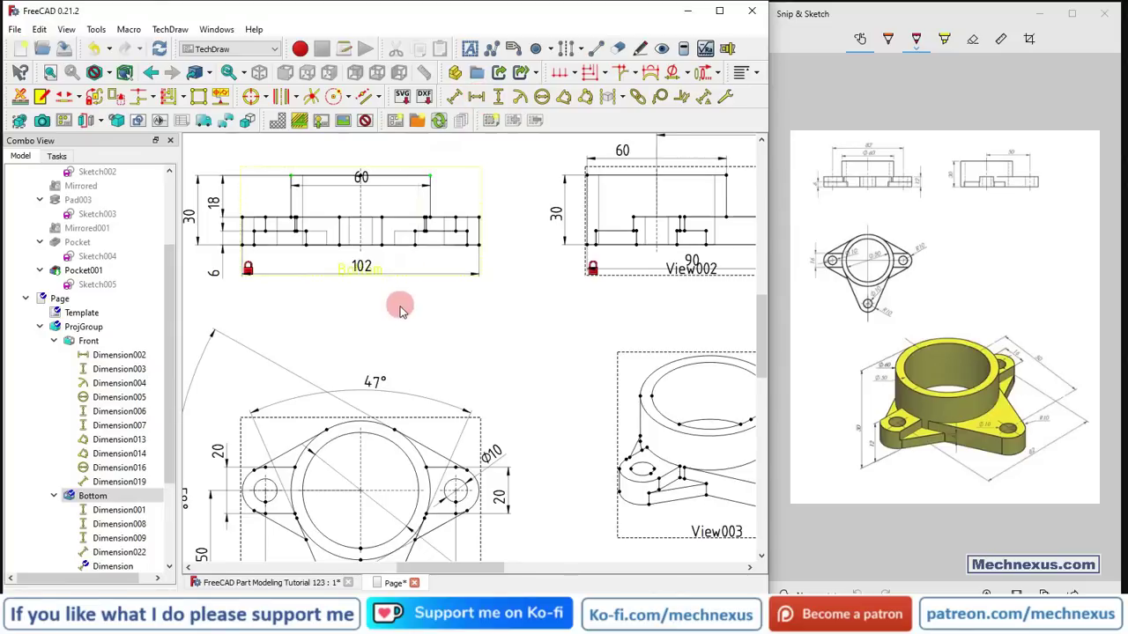
pyautogui.scroll(-2, 400, 312)
pyautogui.scroll(2, 375, 222)
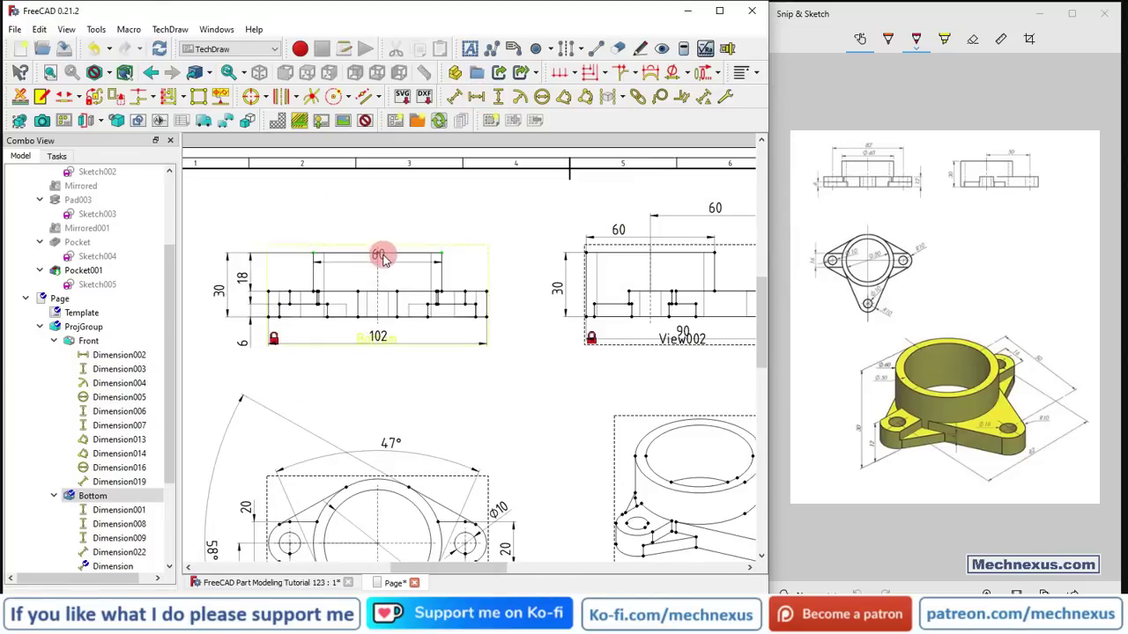
pyautogui.moveTo(382, 257); pyautogui.dragTo(385, 229)
pyautogui.click(257, 215)
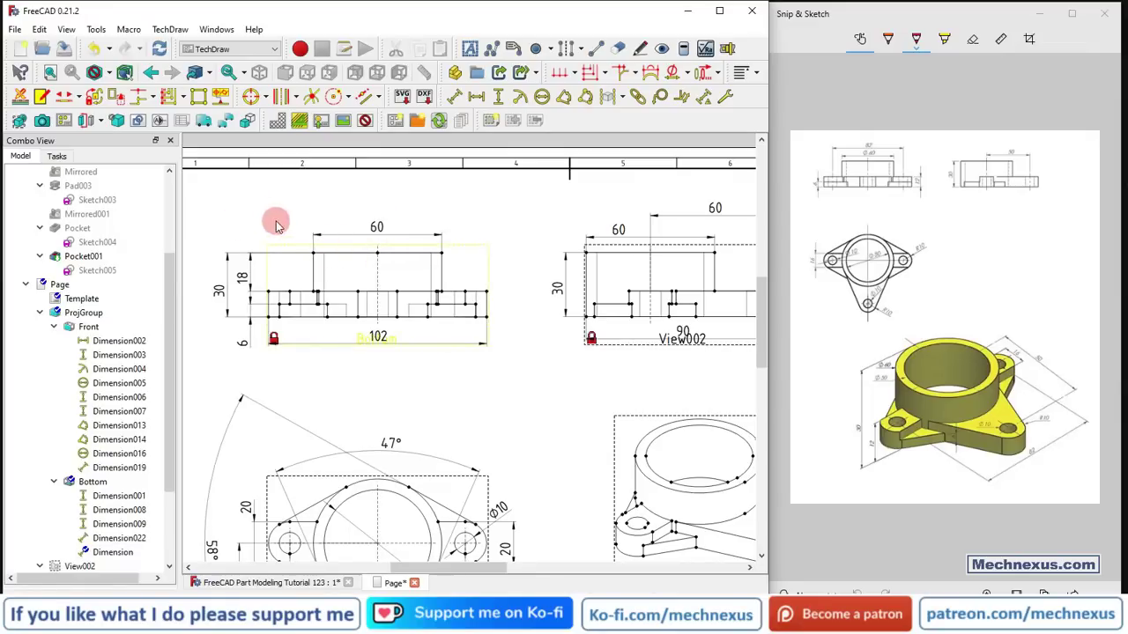
# Insert a diameter symbol (⌀) prefix on the ring's width dimension above the Bottom view
pyautogui.click(377, 233)
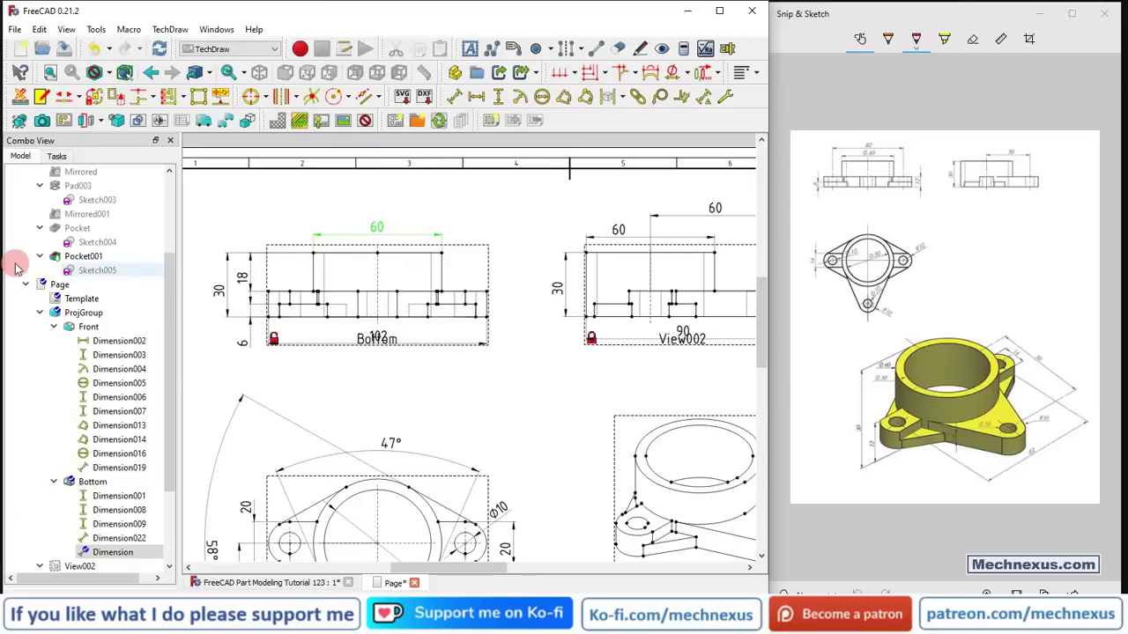
pyautogui.click(686, 72)
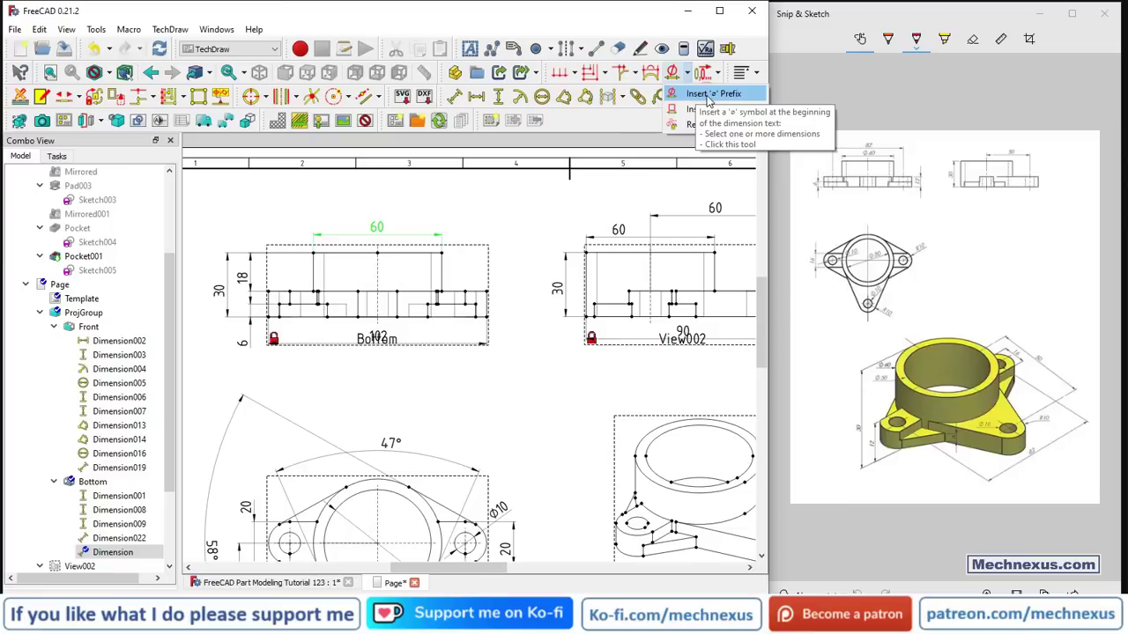
pyautogui.click(709, 93)
pyautogui.click(394, 242)
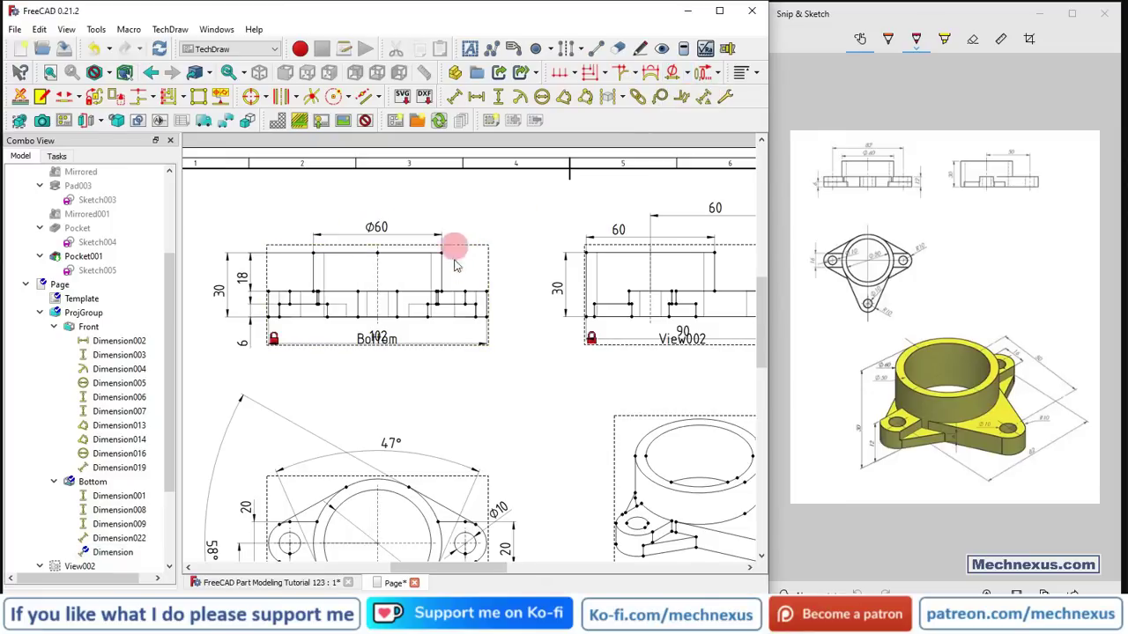
# Enlarge the property editor for the ring's width dimension and set its Format Spec to %.2w without the diameter symbol
pyautogui.click(381, 232)
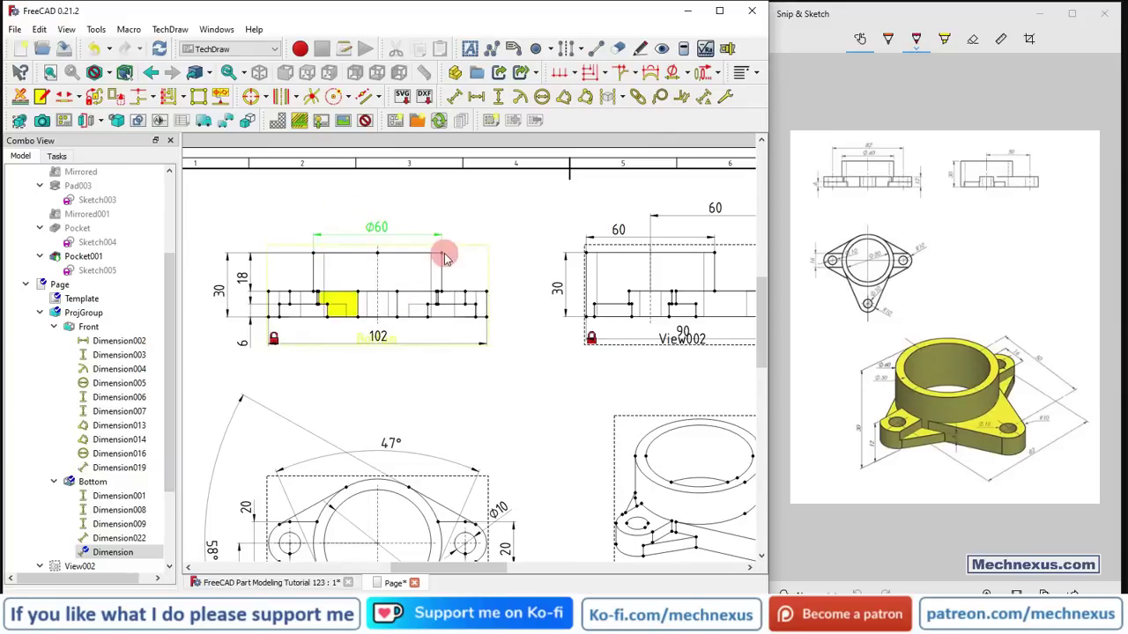
pyautogui.click(183, 349)
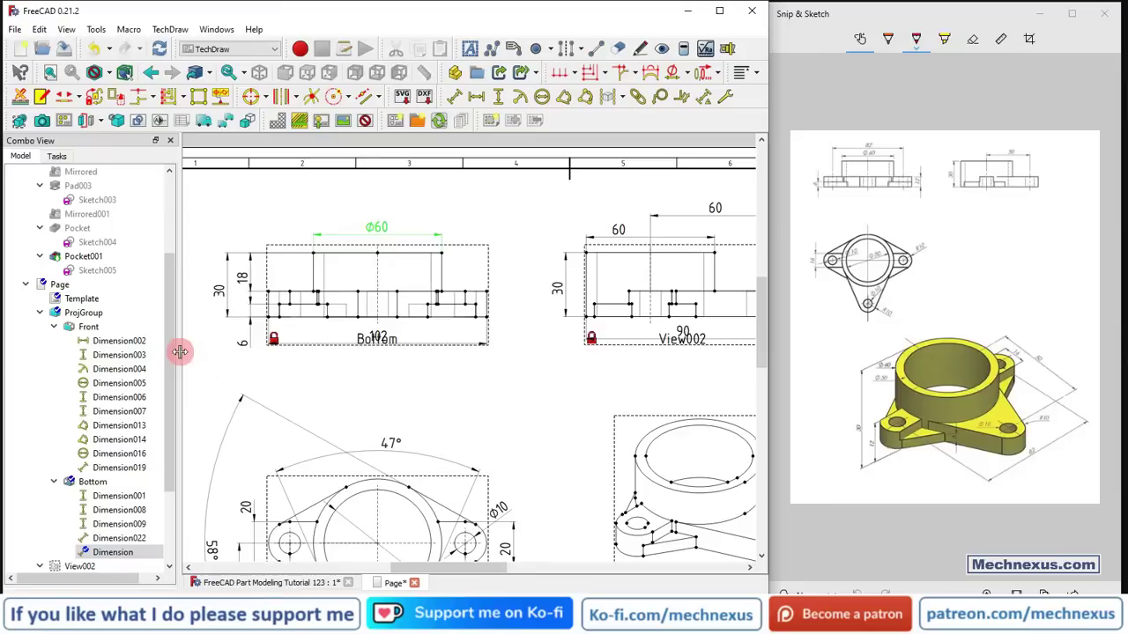
pyautogui.moveTo(180, 351); pyautogui.dragTo(218, 337)
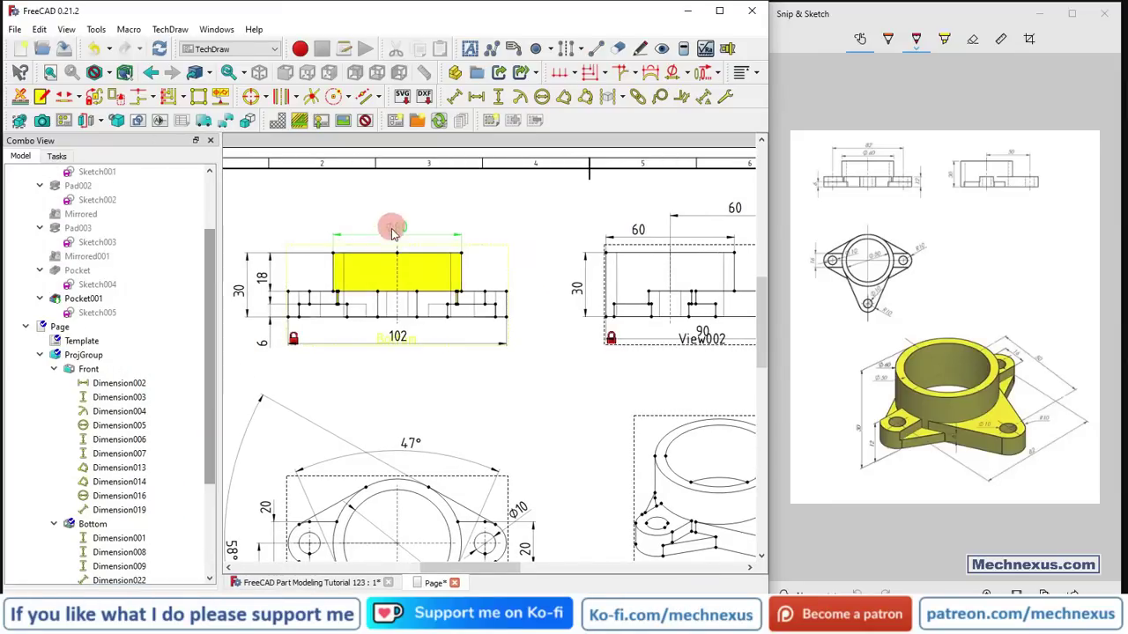
pyautogui.click(159, 51)
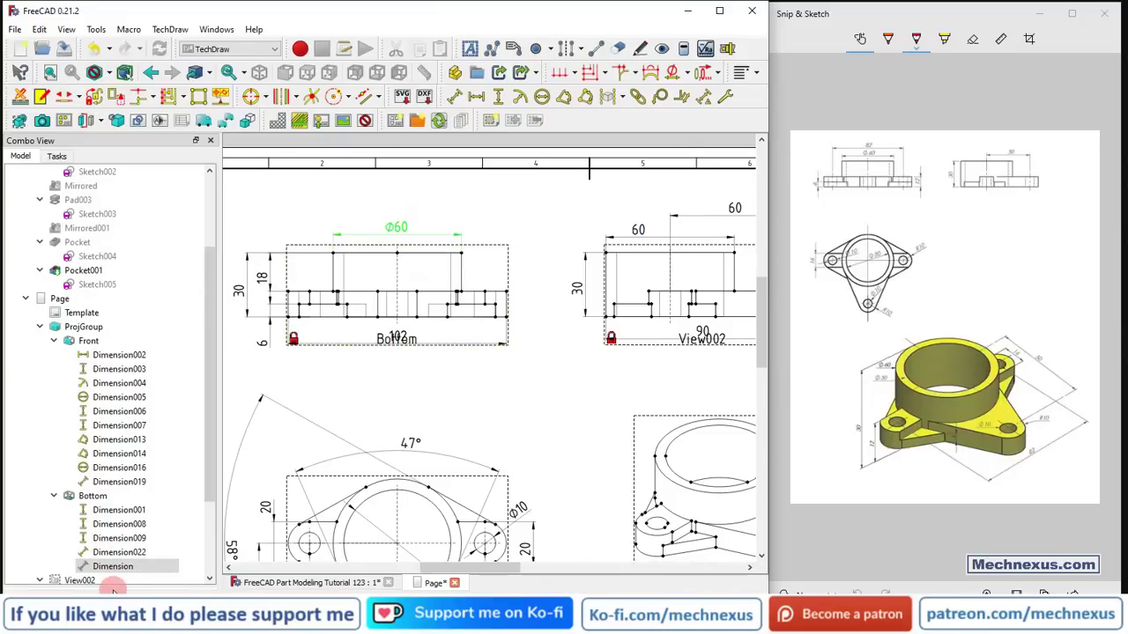
pyautogui.moveTo(113, 585); pyautogui.dragTo(147, 231)
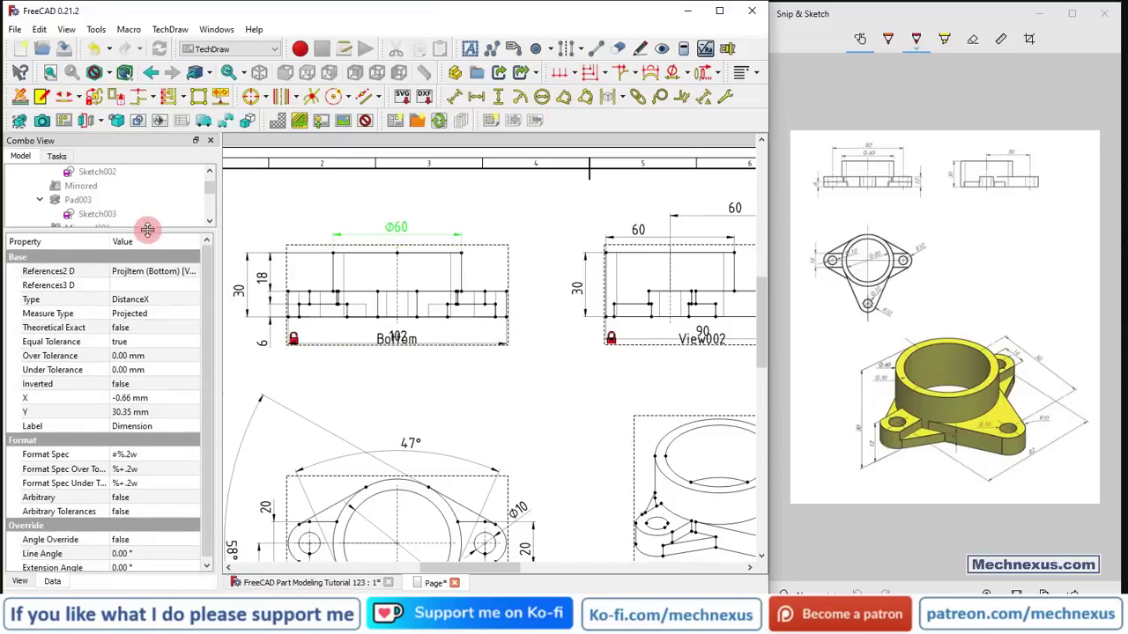
pyautogui.click(123, 456)
pyautogui.click(114, 455)
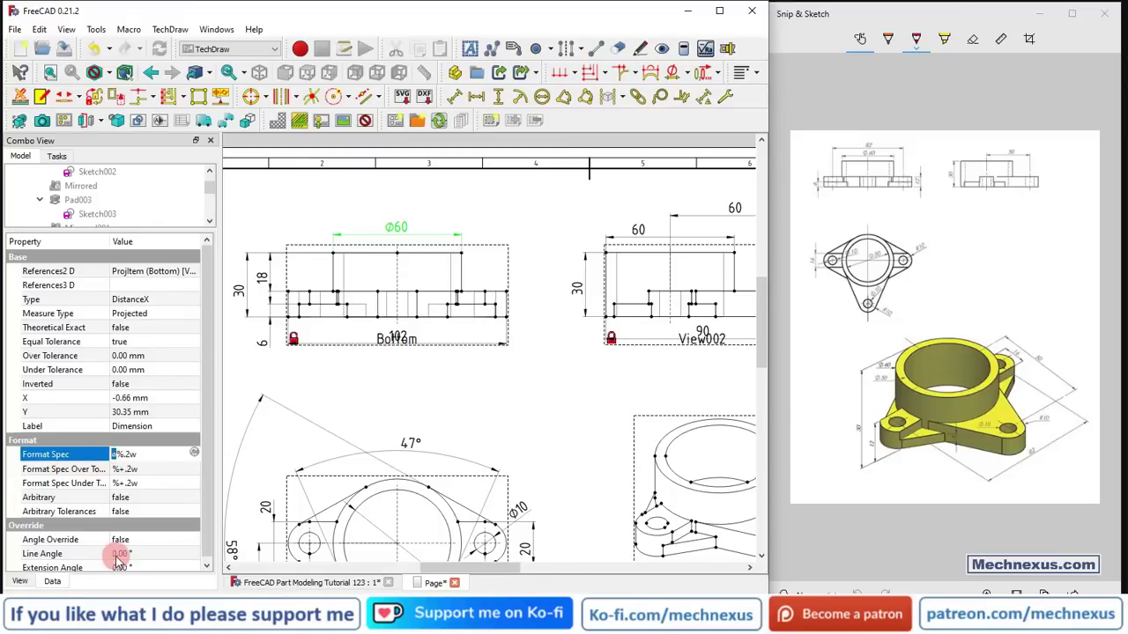
pyautogui.click(456, 395)
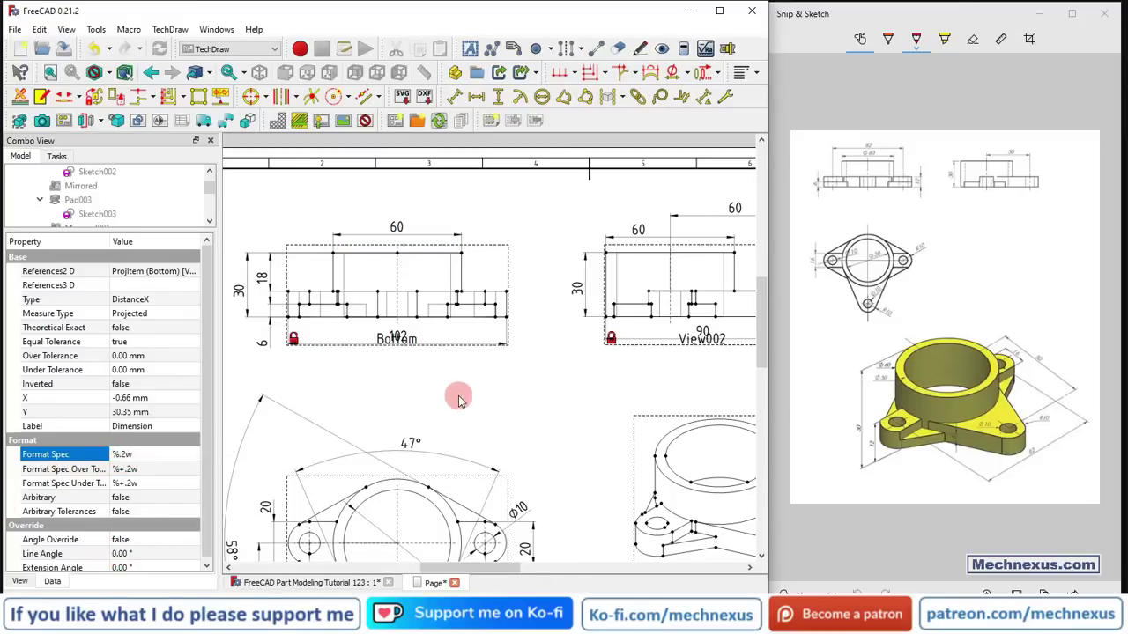
# Insert a square symbol (□) prefix on the ring's width dimension above the Bottom view
pyautogui.click(397, 228)
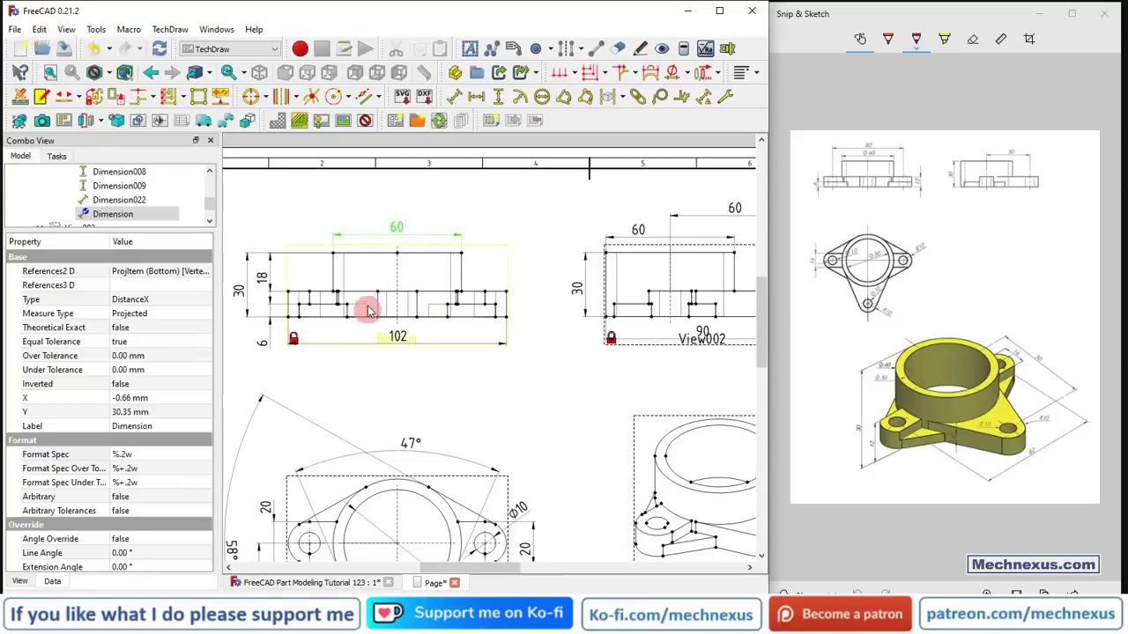
pyautogui.scroll(-1, 456, 363)
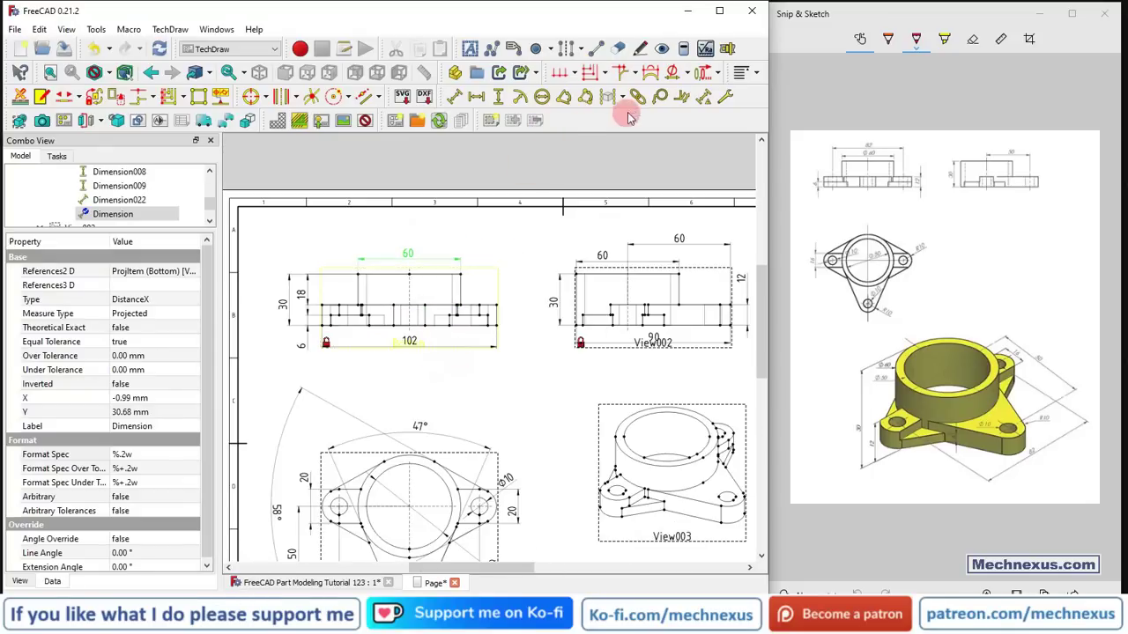
pyautogui.click(690, 76)
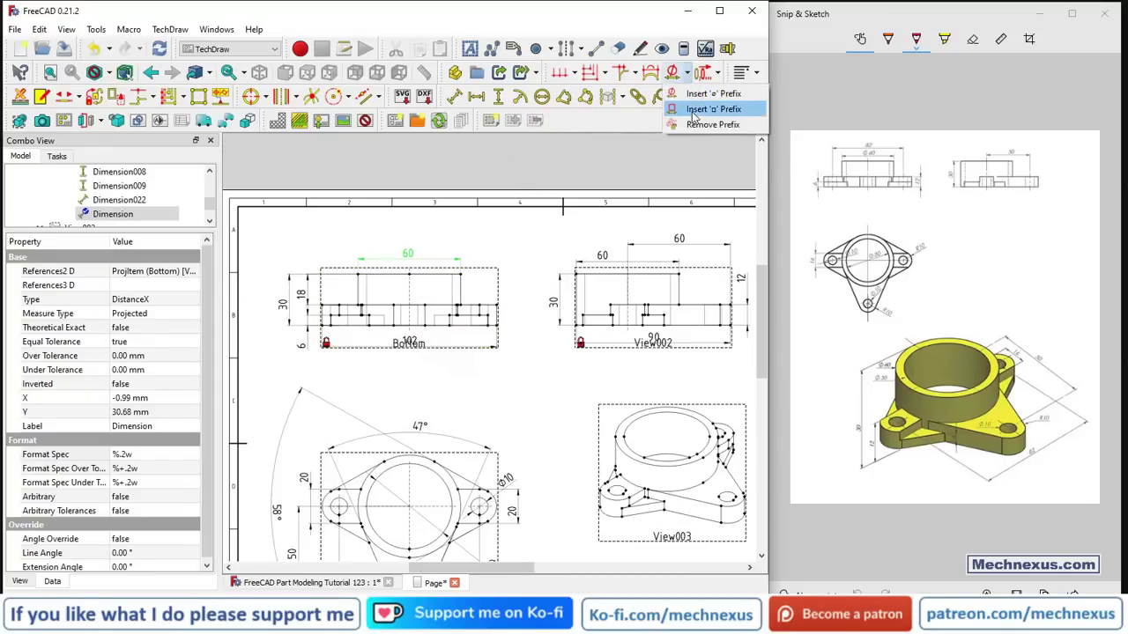
pyautogui.click(712, 109)
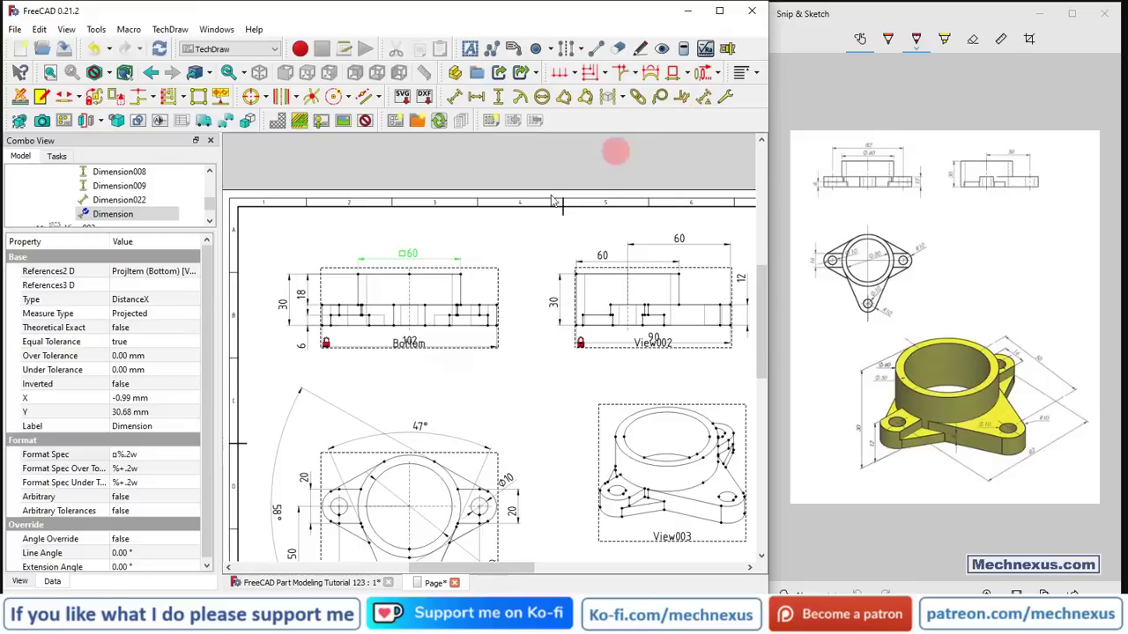
# Remove the square prefix from the ring's width dimension above the Bottom view and insert a diameter symbol (⌀) prefix instead
pyautogui.click(690, 77)
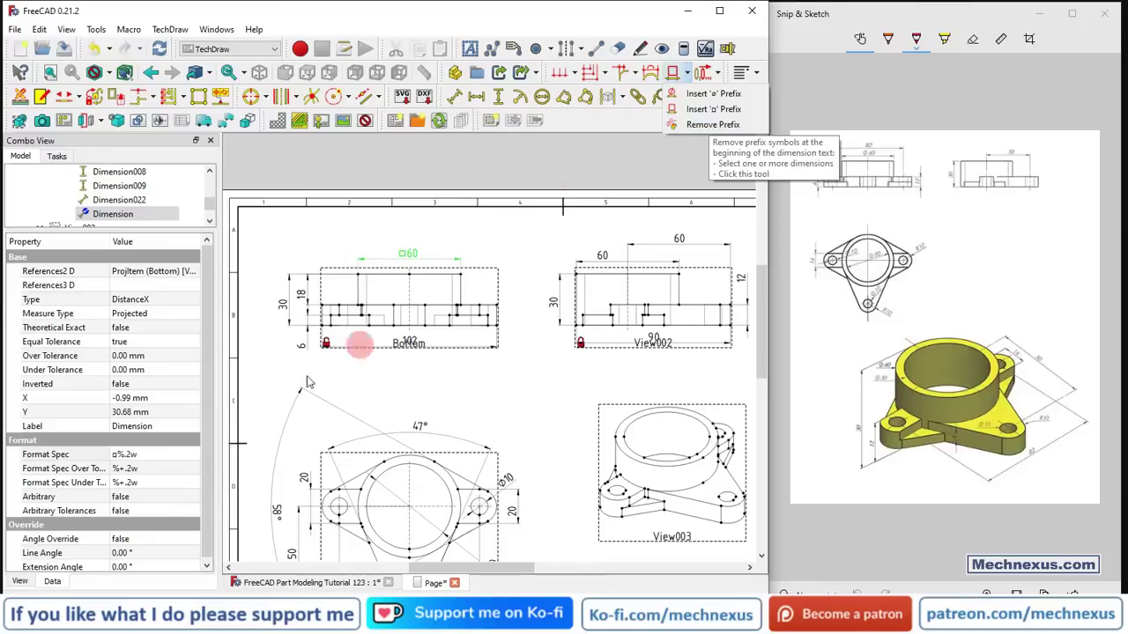
pyautogui.click(715, 126)
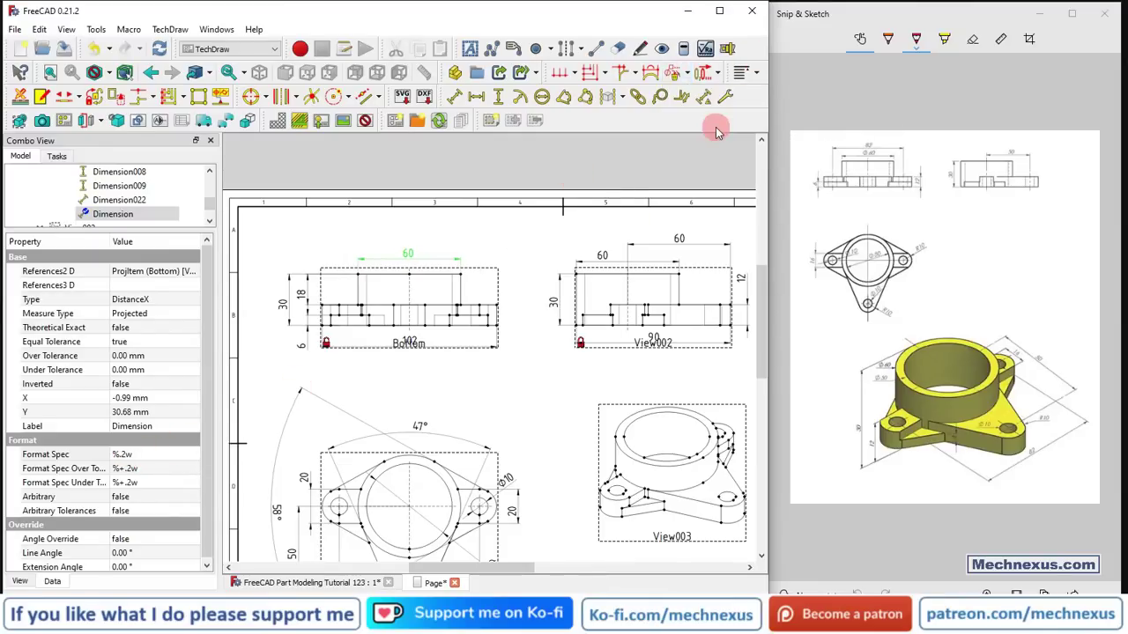
pyautogui.click(409, 257)
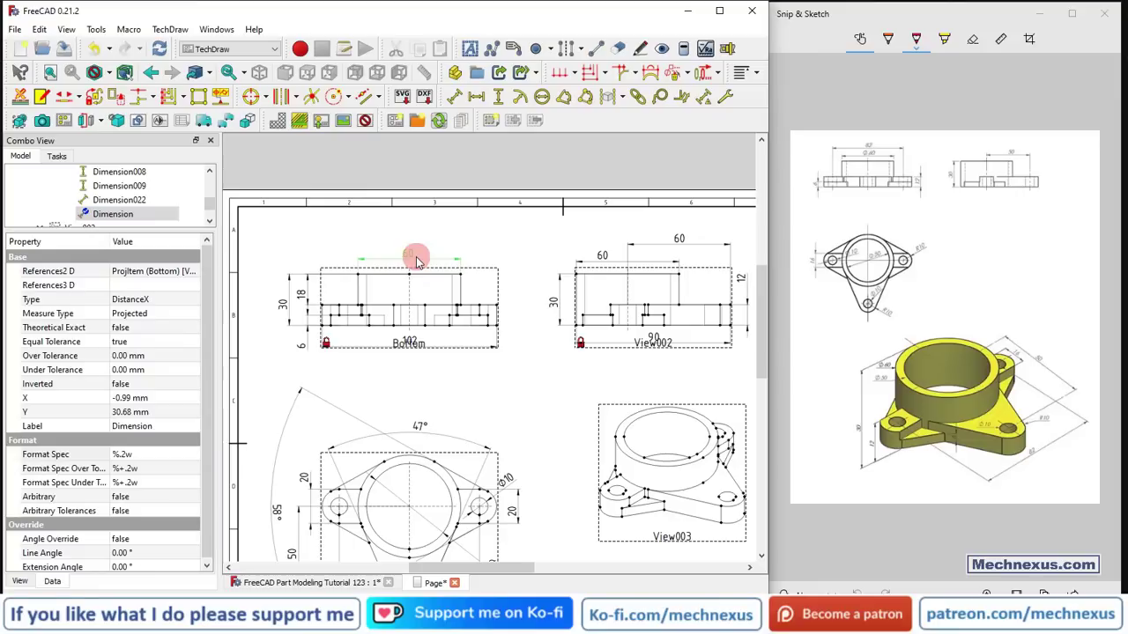
pyautogui.click(686, 74)
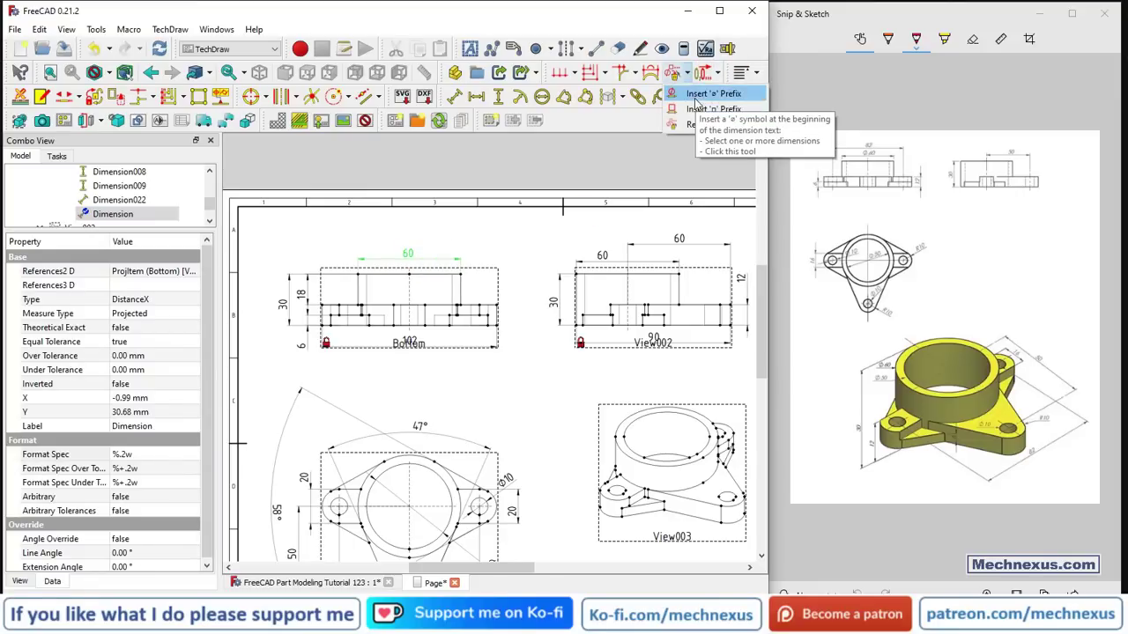
pyautogui.click(696, 95)
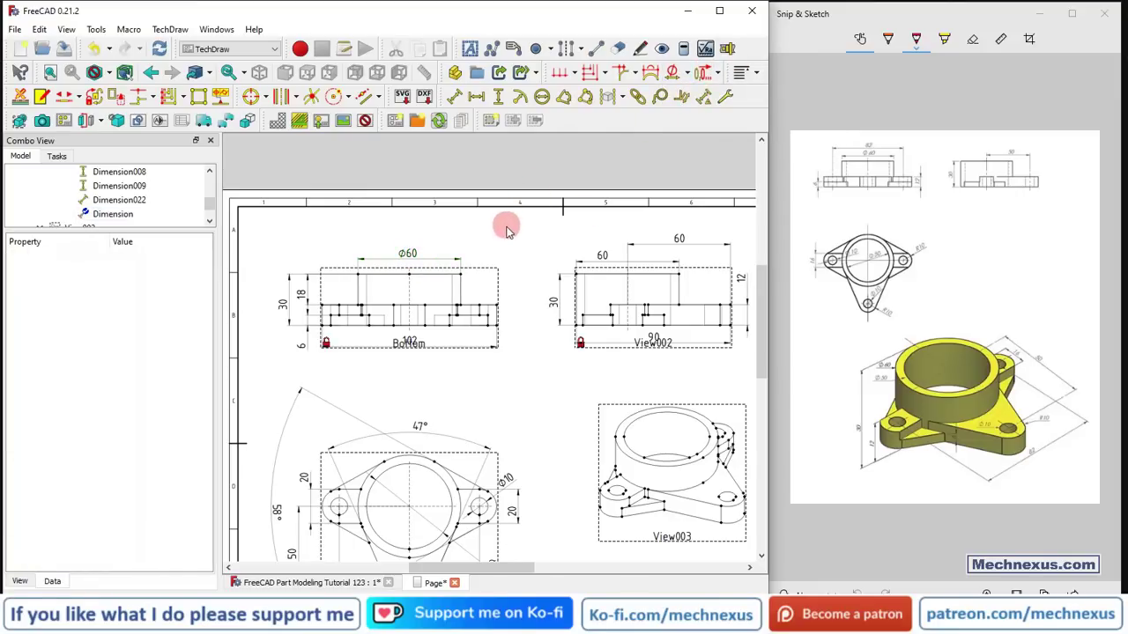
# Insert a diameter symbol (⌀) prefix on the ring's width dimension directly above View002
pyautogui.scroll(-1, 514, 245)
pyautogui.scroll(1, 446, 342)
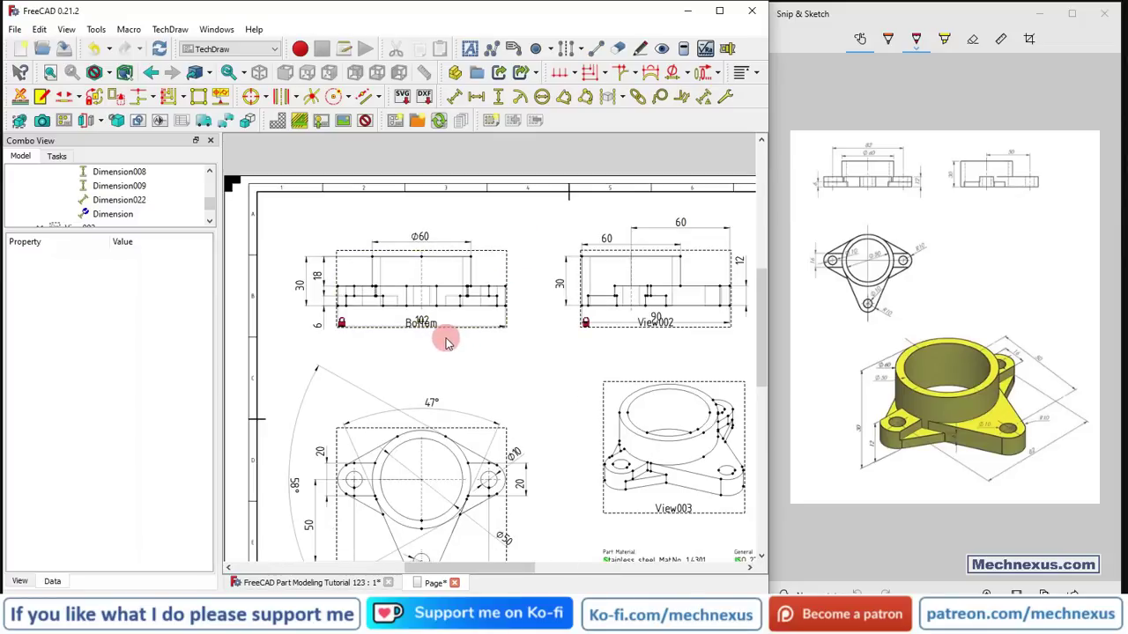
pyautogui.scroll(-1, 654, 236)
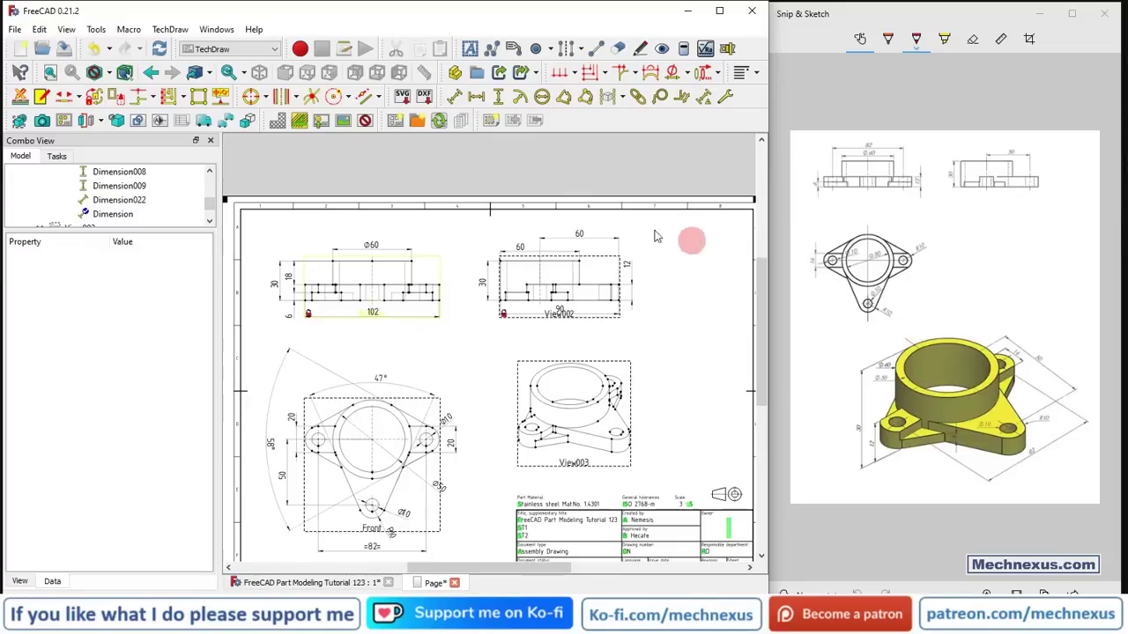
pyautogui.scroll(1, 518, 233)
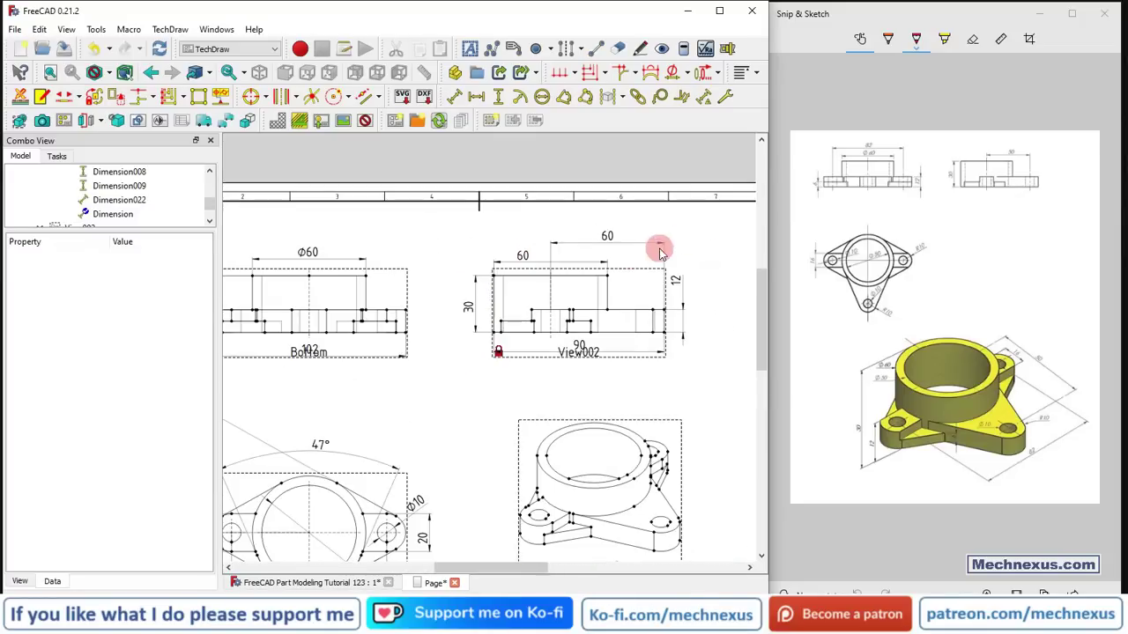
pyautogui.click(524, 262)
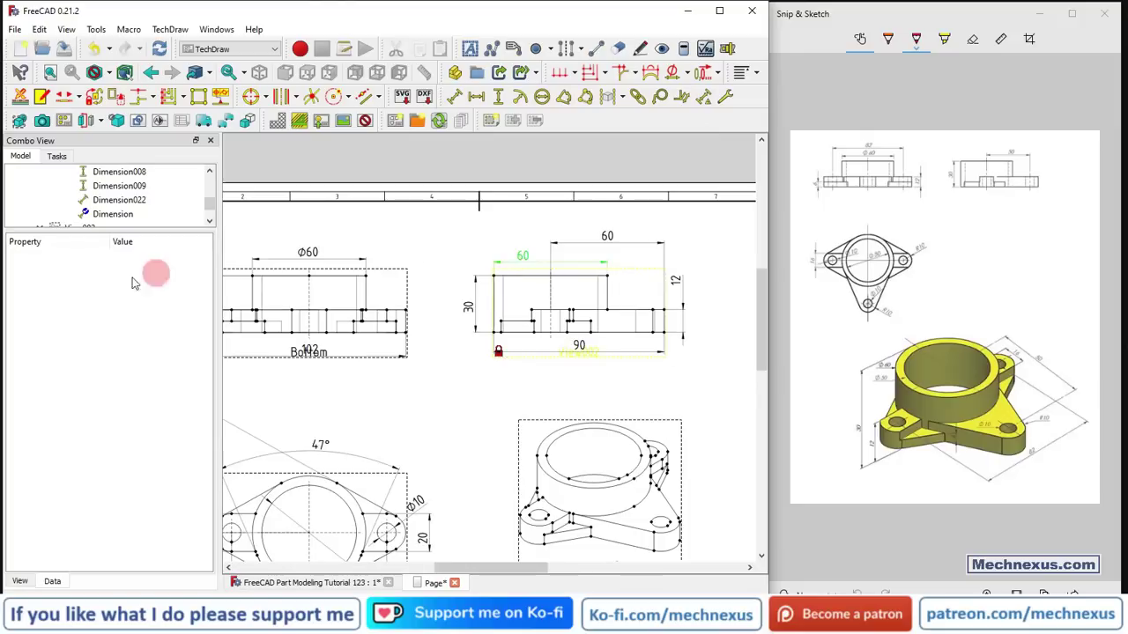
pyautogui.click(690, 77)
pyautogui.click(709, 93)
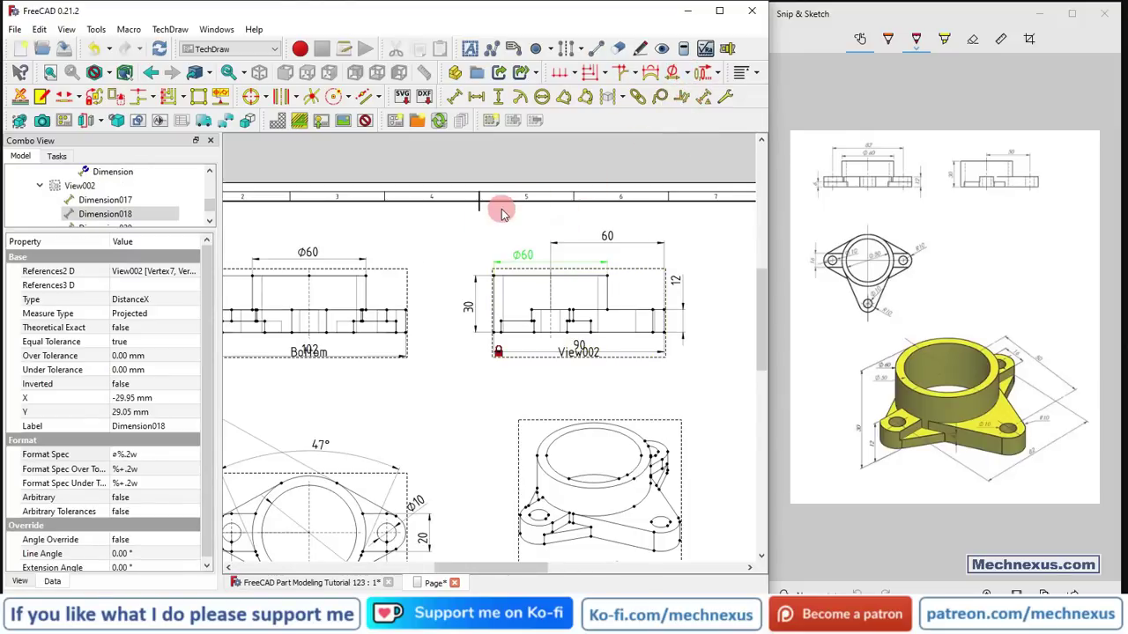
pyautogui.click(501, 209)
# Hide the view frames to examine the sheet and the Front view's dimensions without vertices and borders
pyautogui.scroll(-3, 505, 211)
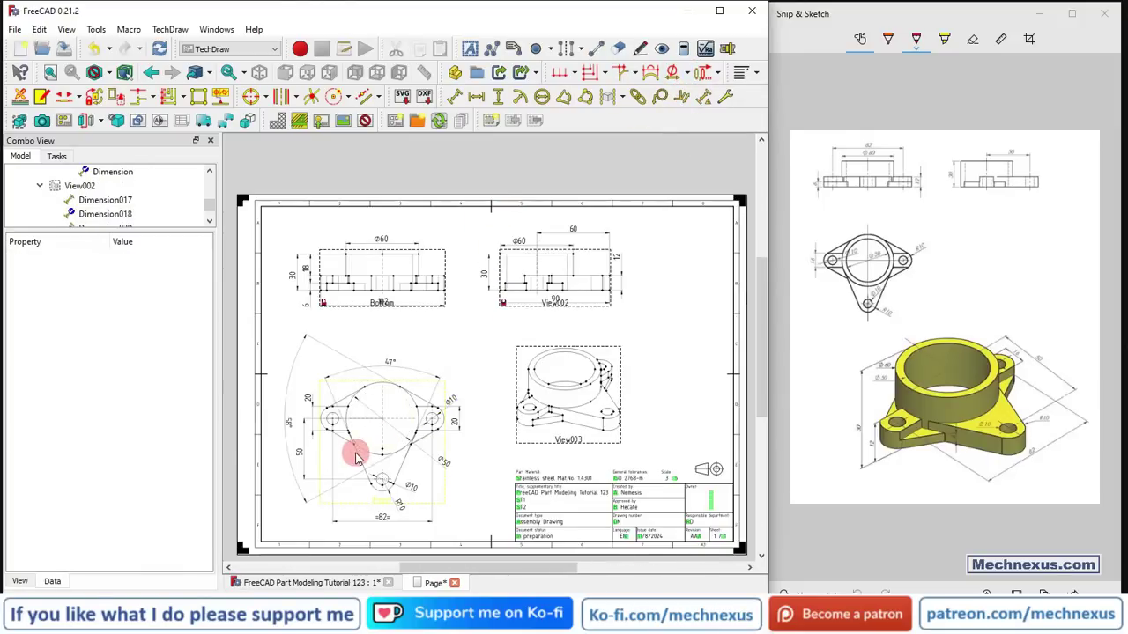
pyautogui.scroll(2, 628, 341)
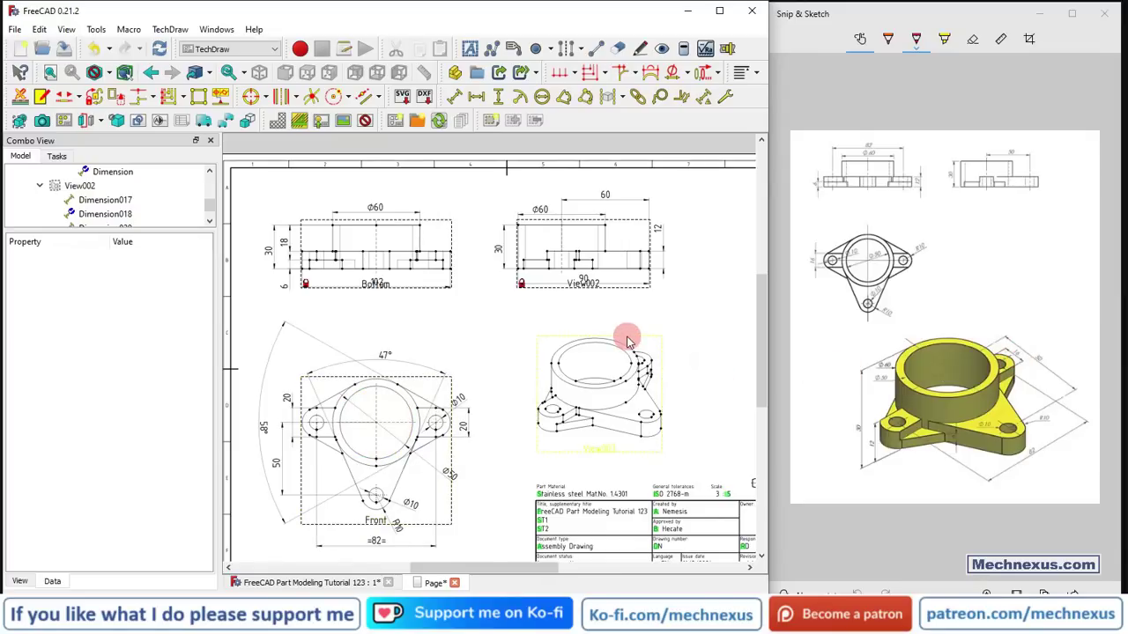
pyautogui.scroll(-4, 272, 450)
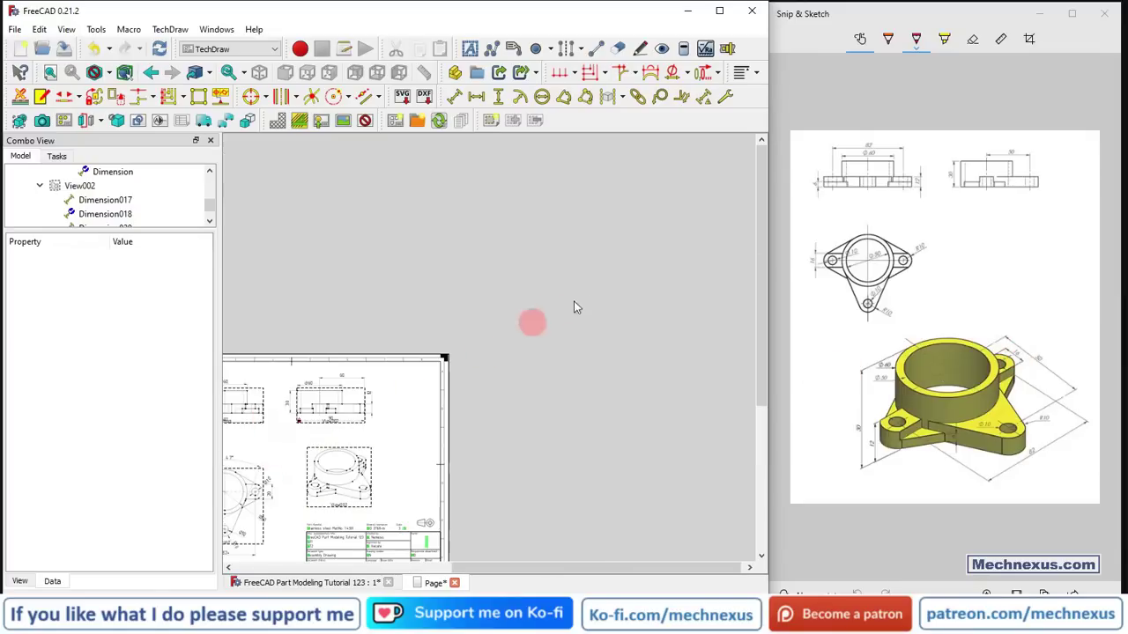
pyautogui.scroll(-1, 703, 248)
pyautogui.scroll(1, 244, 483)
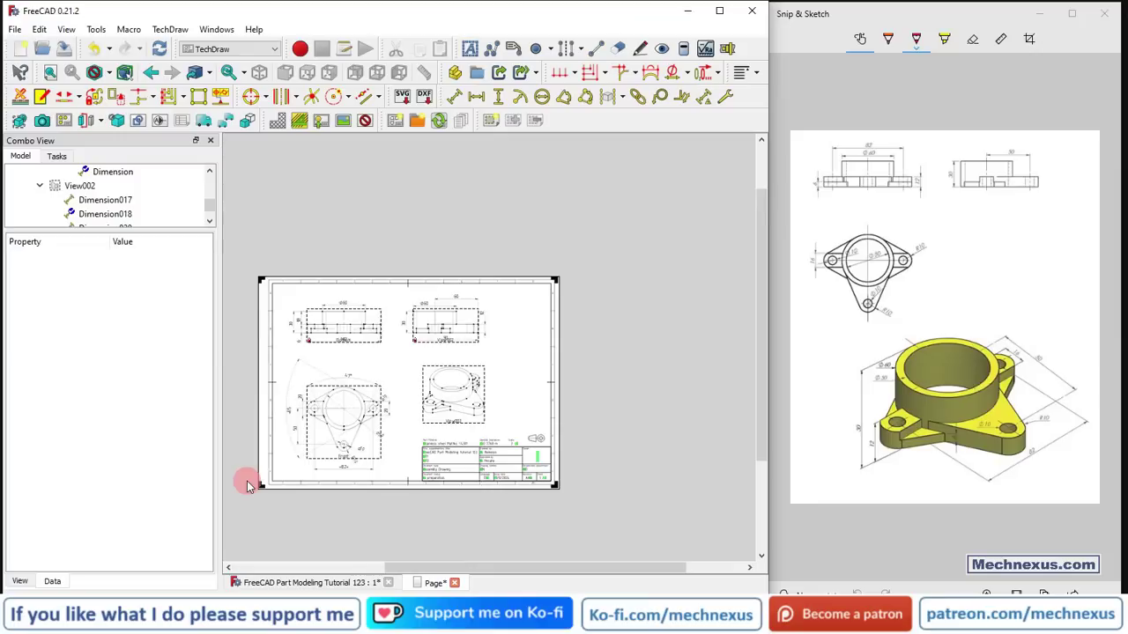
pyautogui.scroll(2, 246, 485)
pyautogui.scroll(1, 359, 373)
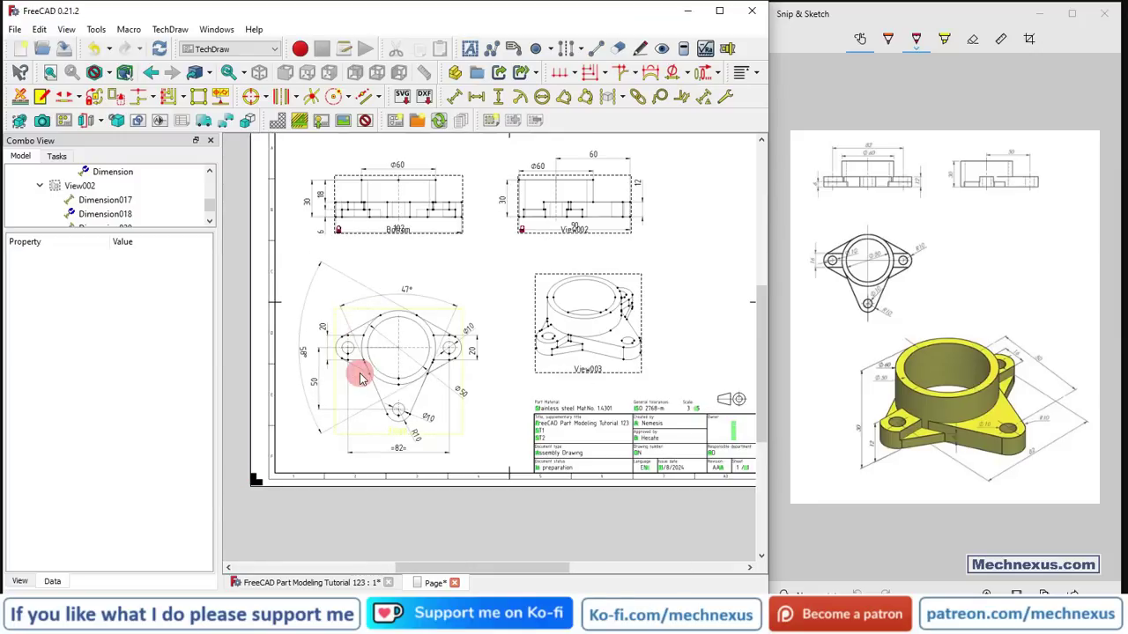
pyautogui.click(365, 120)
pyautogui.click(372, 418)
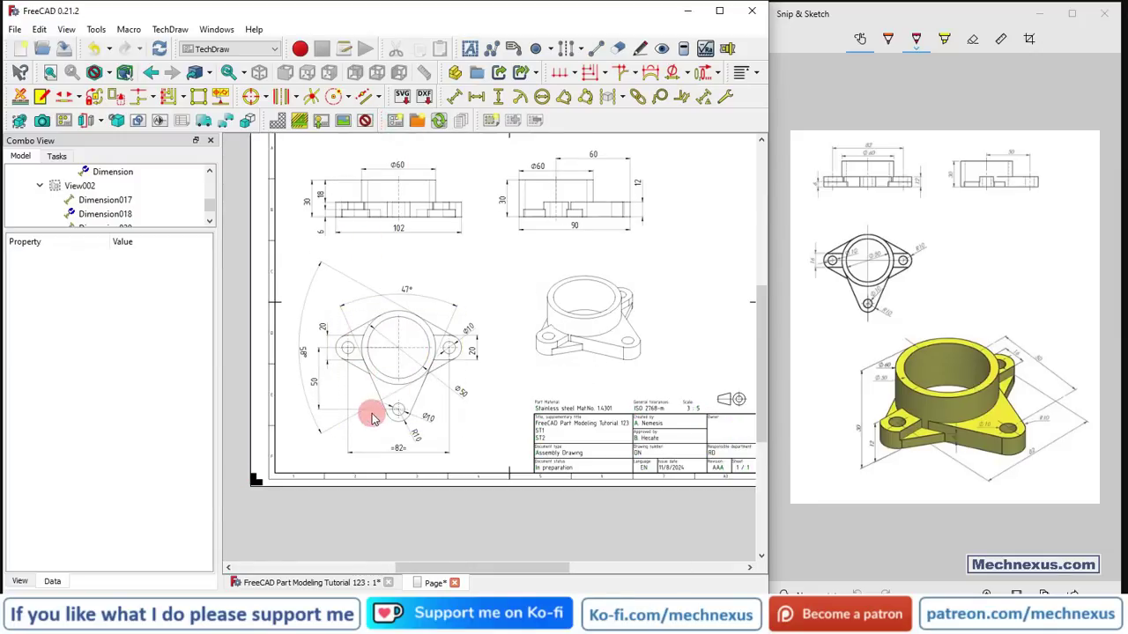
pyautogui.scroll(1, 379, 436)
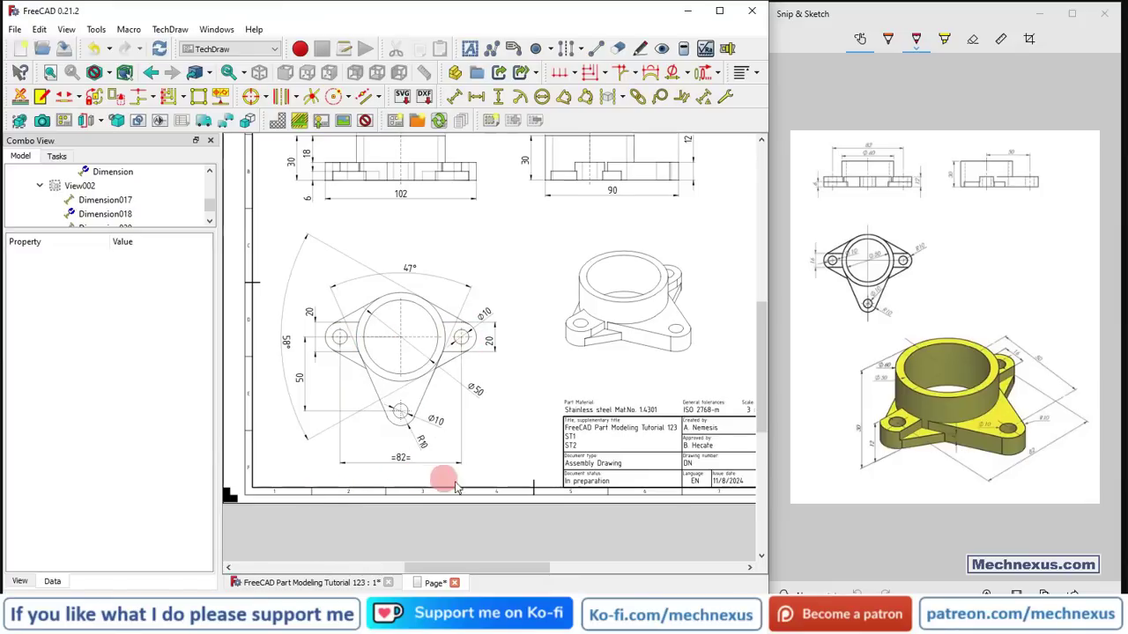
# Show the view frames again and check the Format Spec of the hole-spacing dimension below the Front view
pyautogui.click(365, 123)
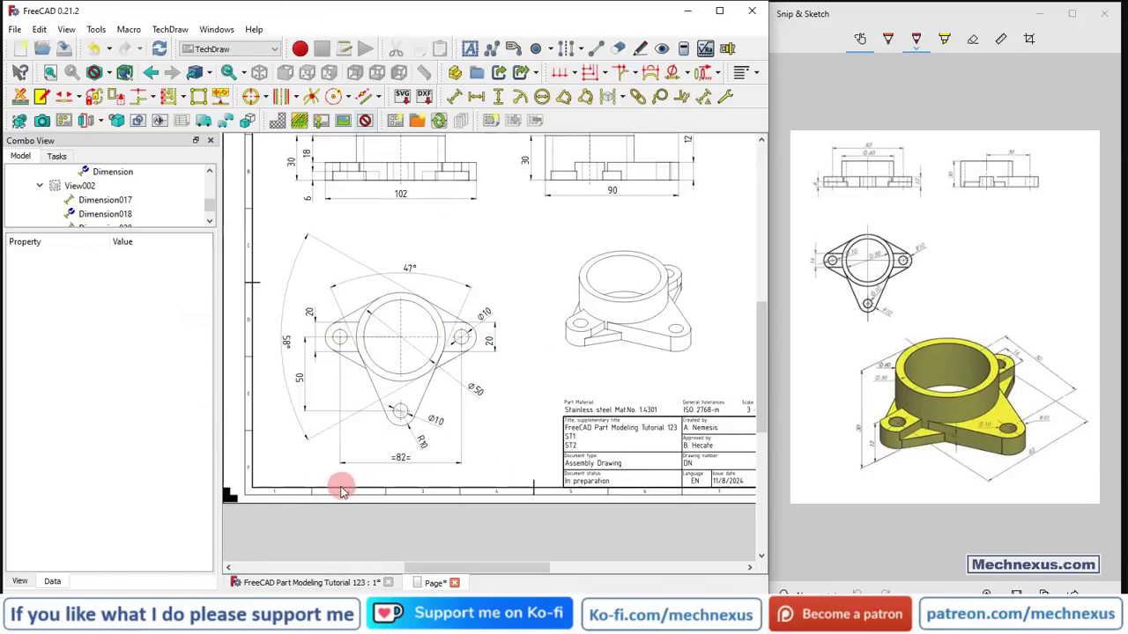
pyautogui.moveTo(388, 469); pyautogui.dragTo(402, 464)
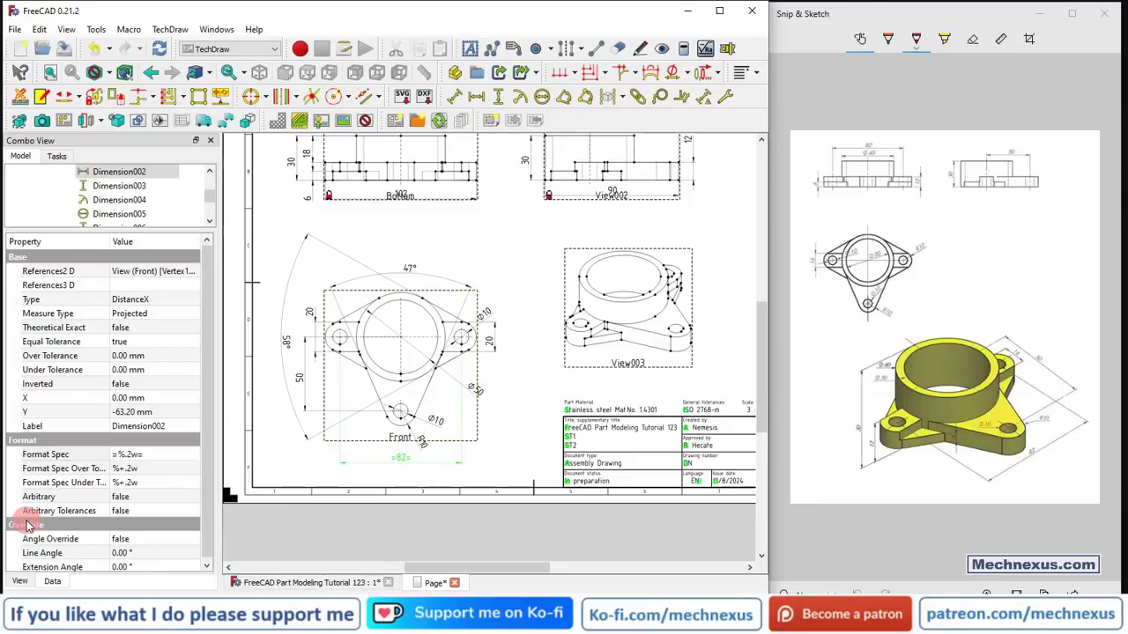
pyautogui.click(363, 527)
pyautogui.moveTo(353, 505); pyautogui.dragTo(318, 348, button='middle')
pyautogui.scroll(1, 318, 347)
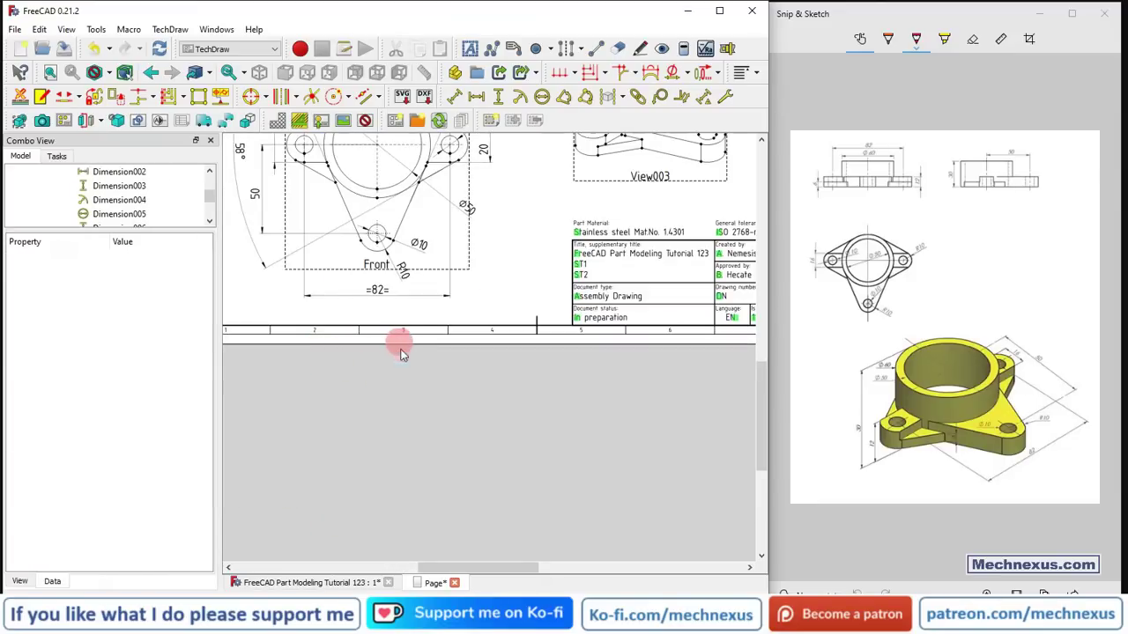
# Add a trial horizontal dimension from the left hole to the ring's vertical centerline in the Front view and delete it
pyautogui.moveTo(411, 329)
pyautogui.mouseDown(button='middle')
pyautogui.moveTo(453, 450)
pyautogui.moveTo(441, 449)
pyautogui.mouseUp(button='middle')
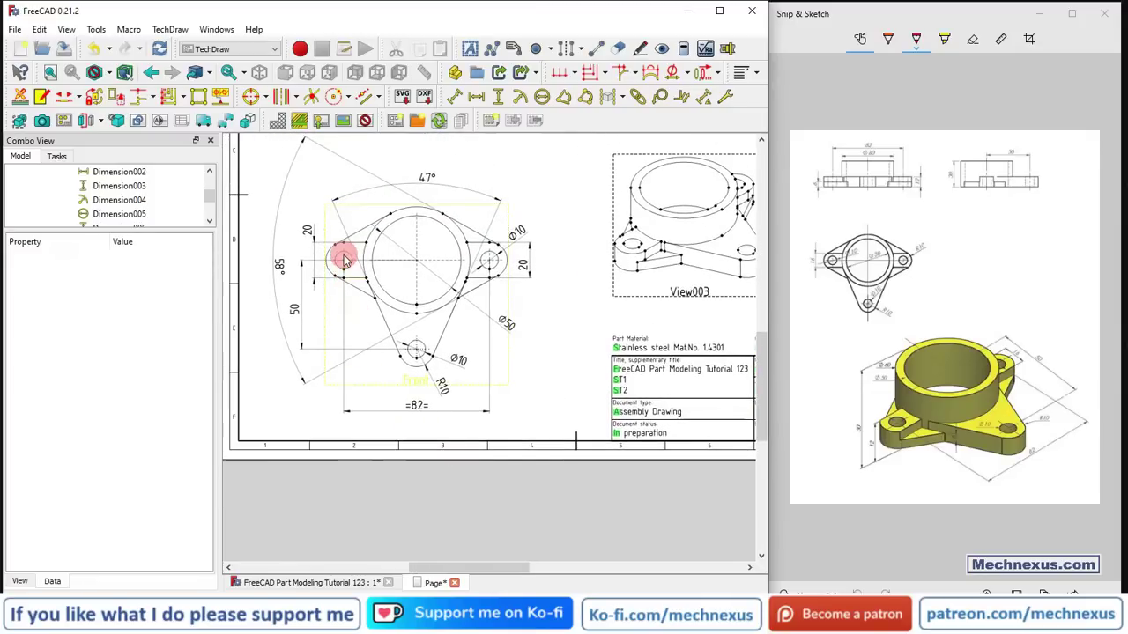
pyautogui.scroll(3, 345, 263)
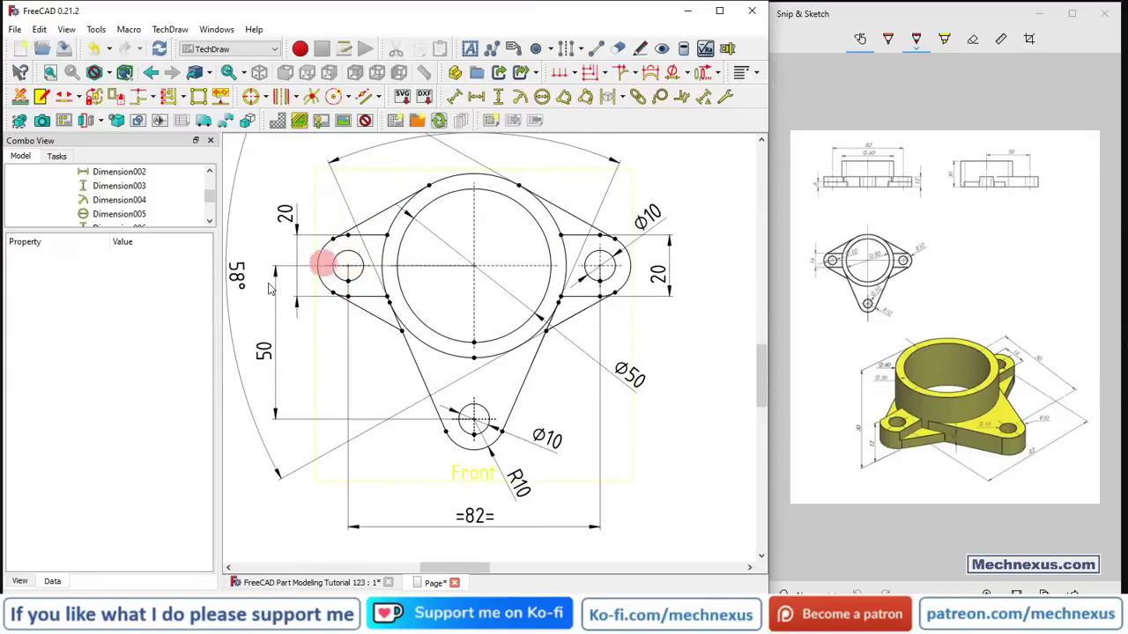
pyautogui.click(331, 260)
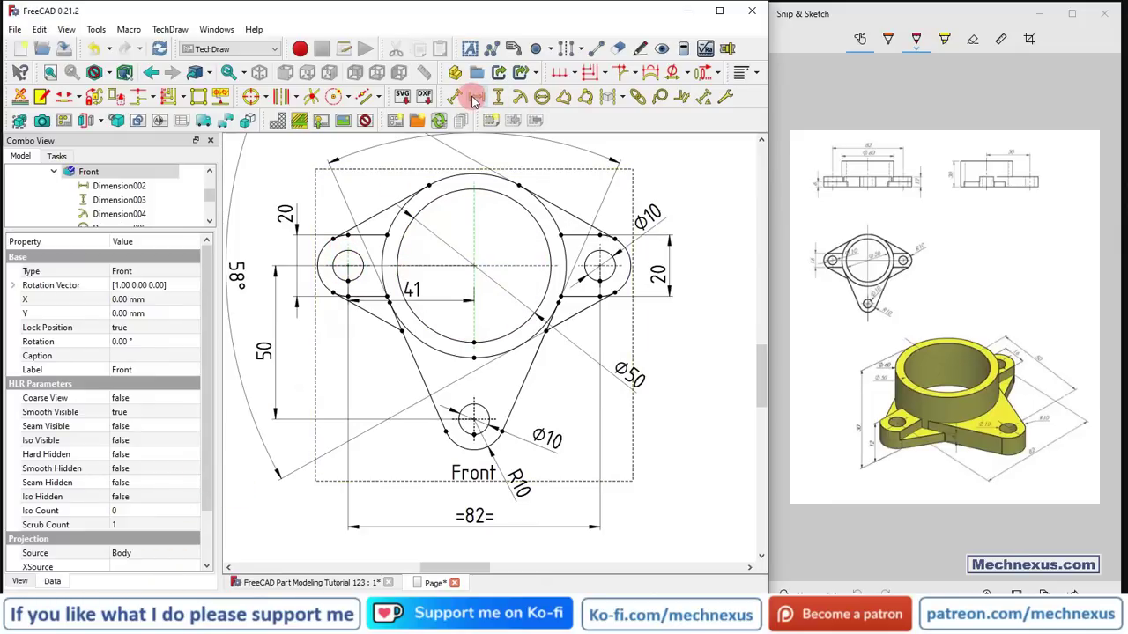
pyautogui.click(418, 301)
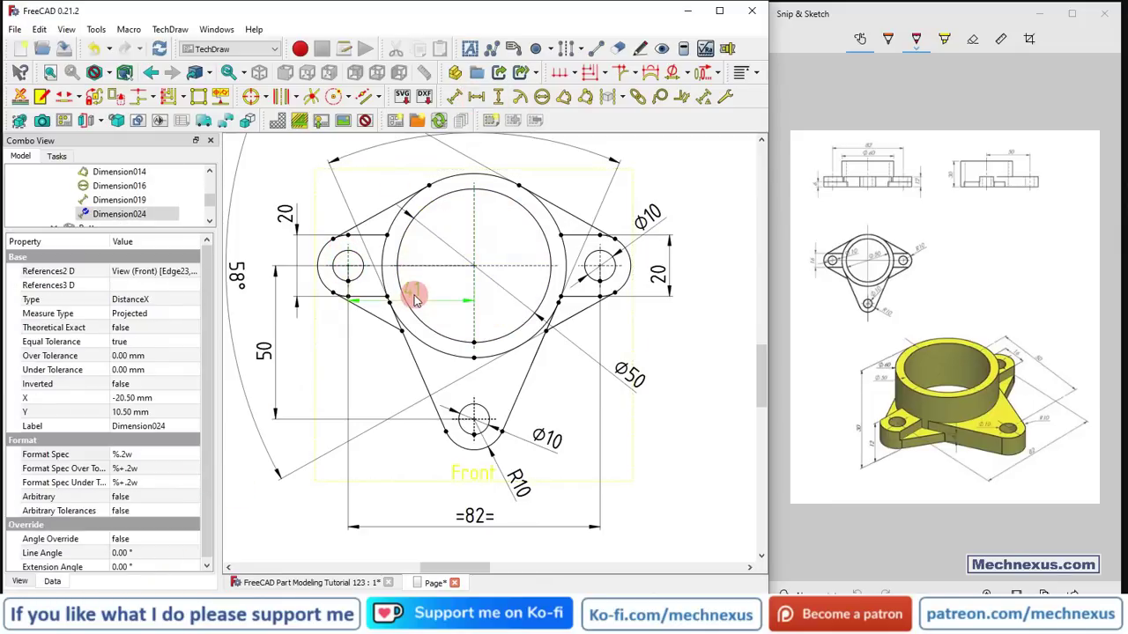
pyautogui.press('Delete')
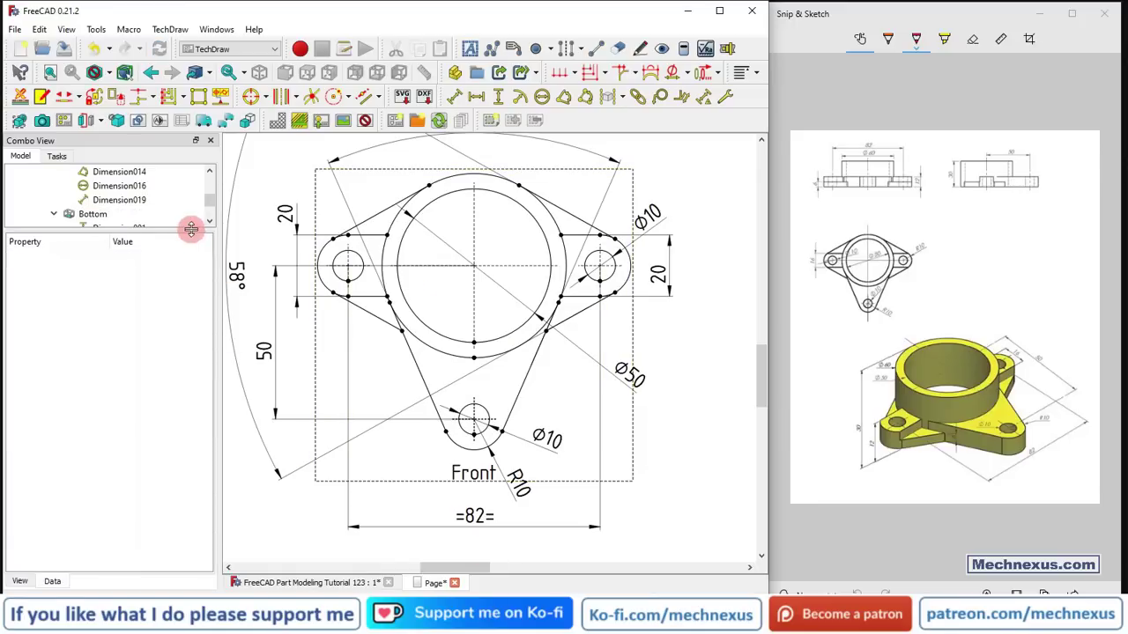
# Enlarge the model tree area and set the Format Spec of the hole-spacing dimension below the Front view to %.2w ( Pitch )
pyautogui.moveTo(191, 229); pyautogui.dragTo(182, 277)
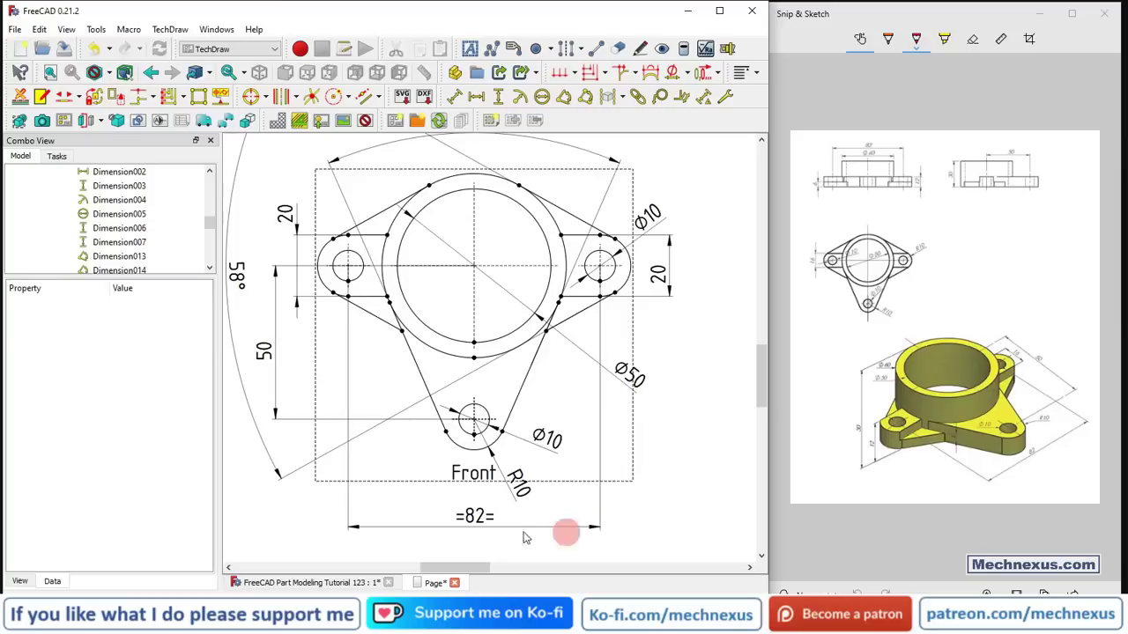
pyautogui.click(472, 516)
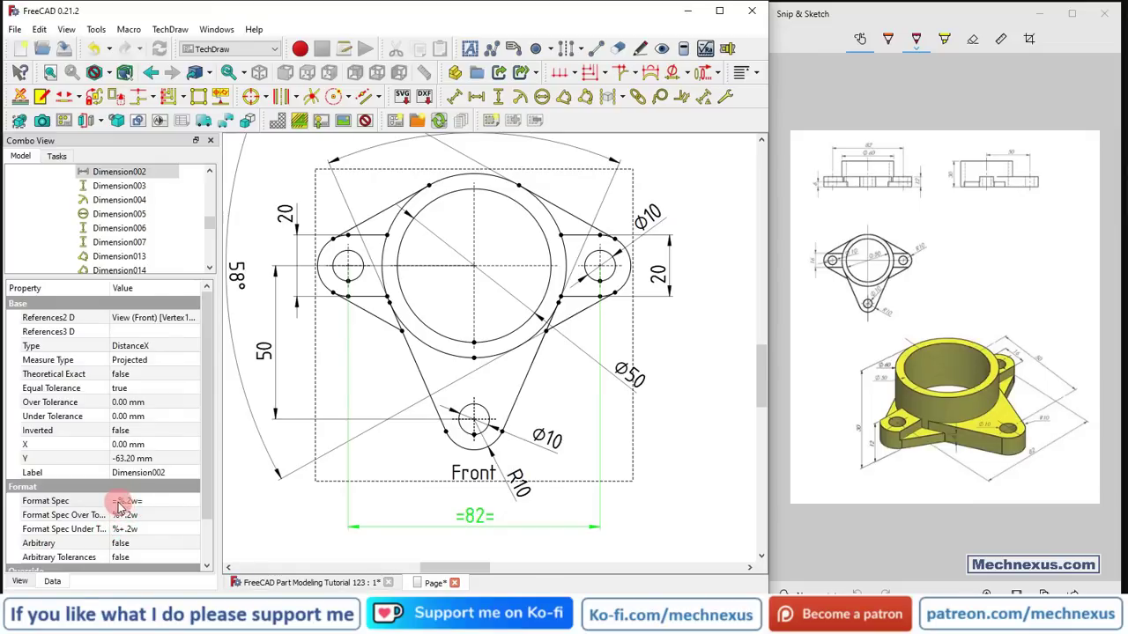
pyautogui.click(119, 501)
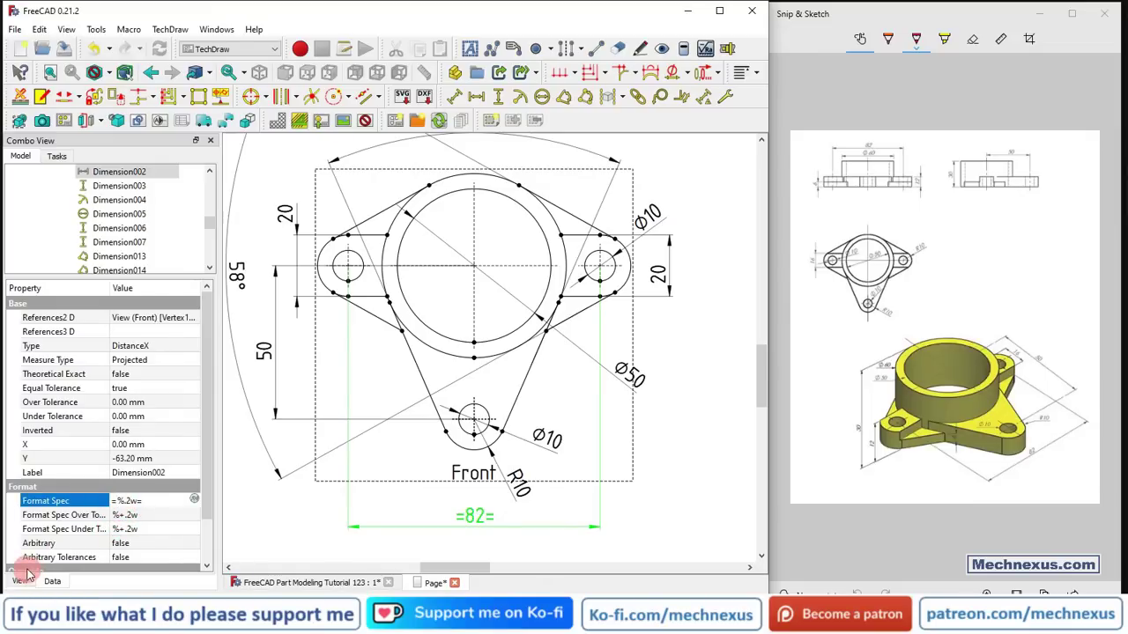
pyautogui.press('Delete')
pyautogui.press('BackSpace')
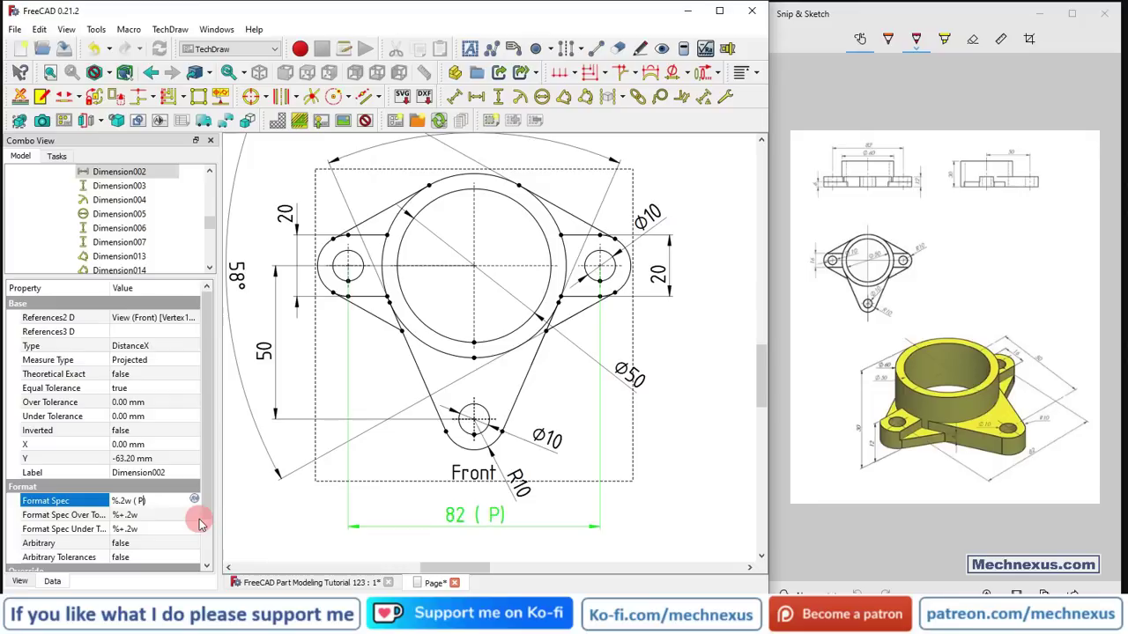
pyautogui.write('tch')
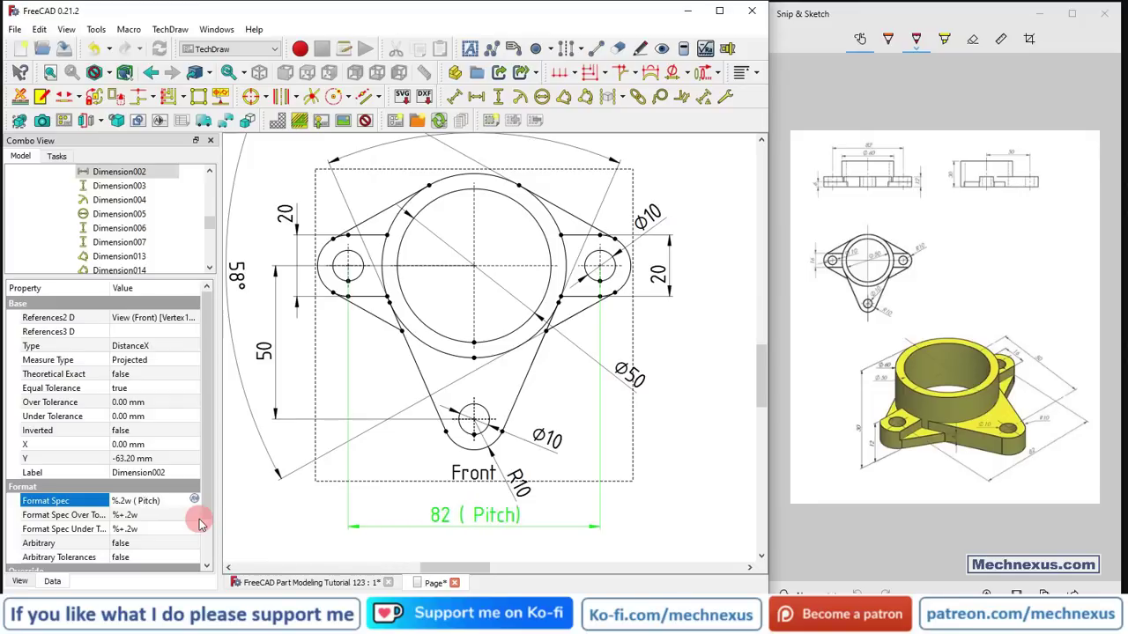
pyautogui.click(675, 521)
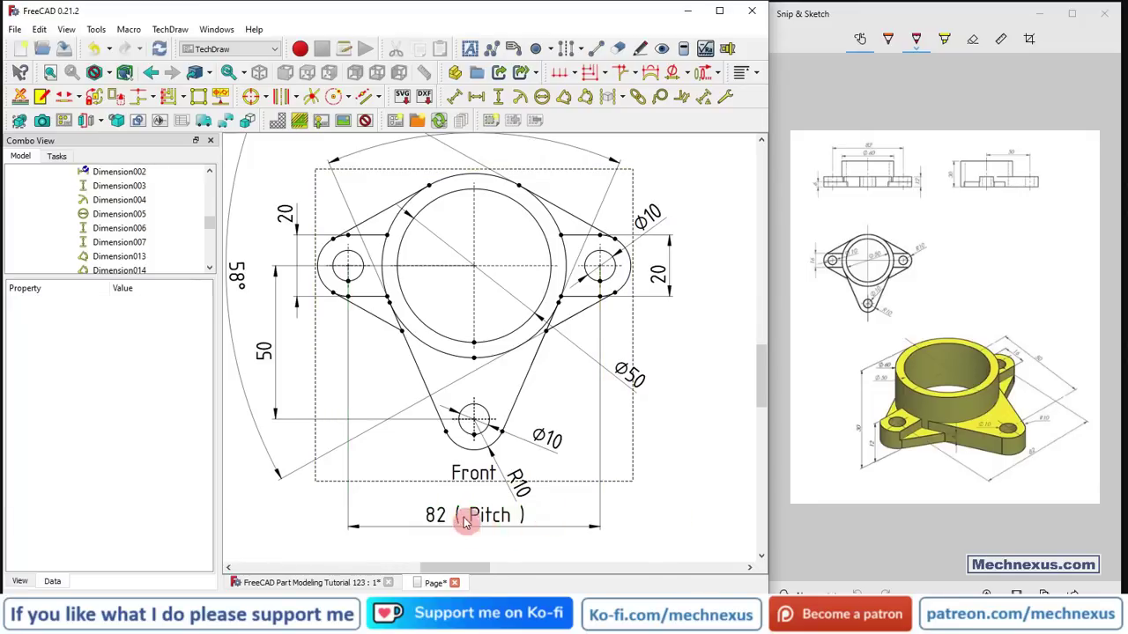
# Select the vertical hole-spacing dimension beside the Front view to check its Format Spec, and review the sheet
pyautogui.scroll(-3, 456, 450)
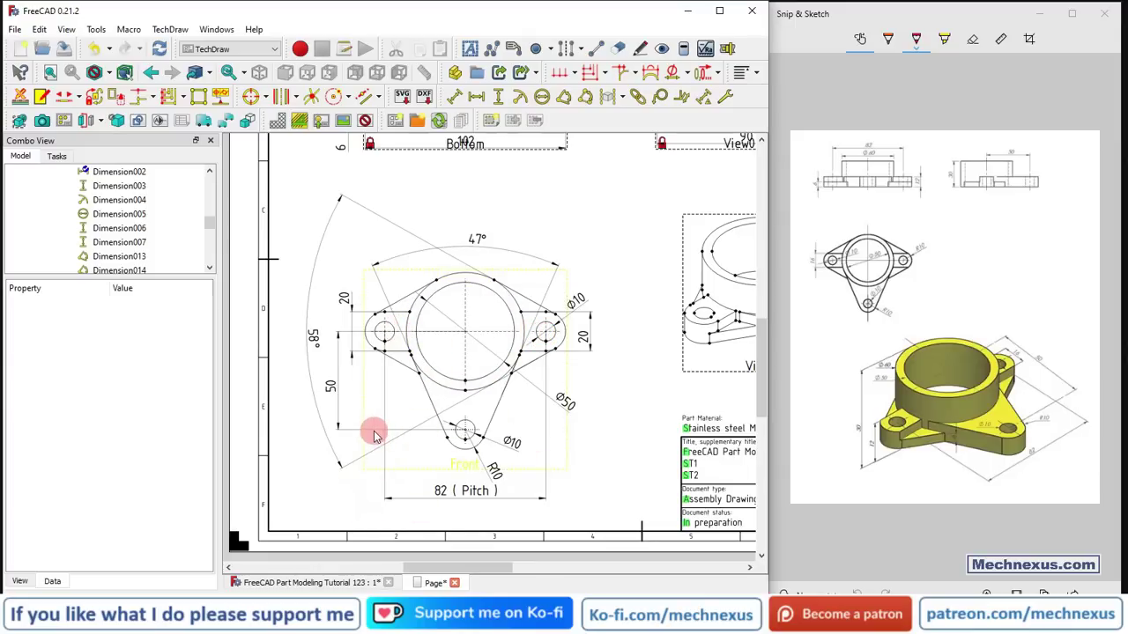
pyautogui.click(328, 386)
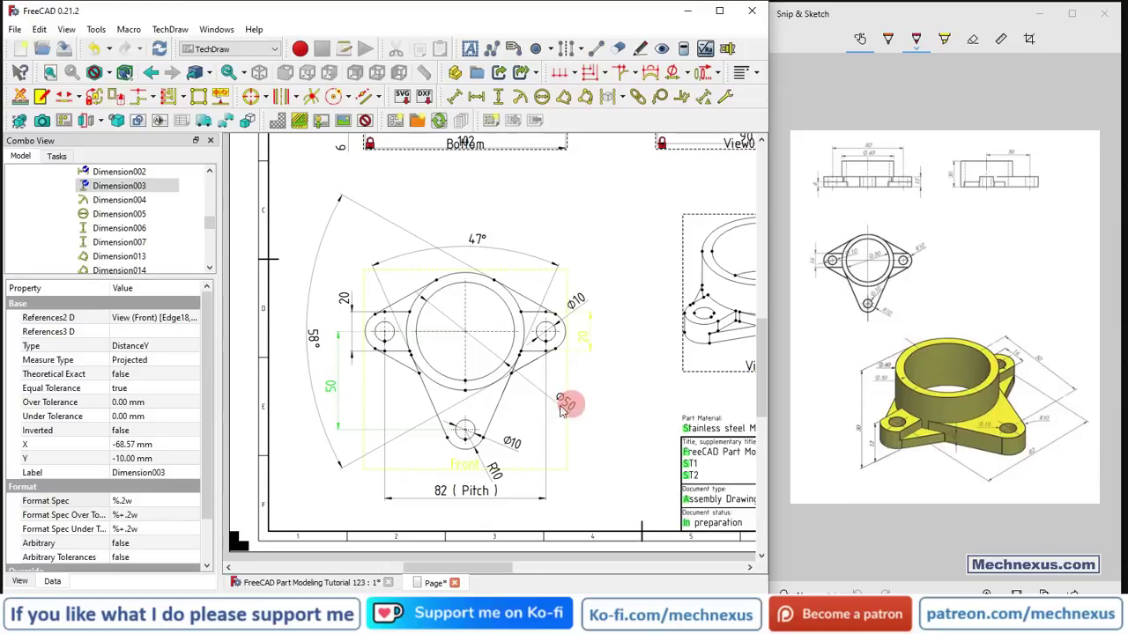
pyautogui.scroll(-3, 370, 402)
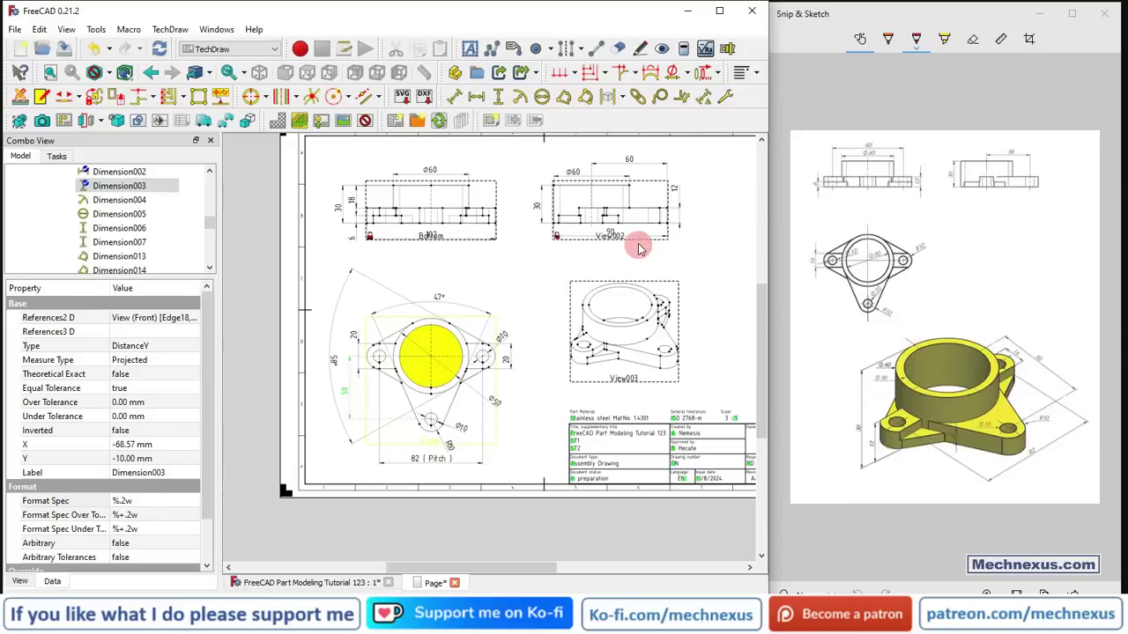
pyautogui.scroll(1, 492, 290)
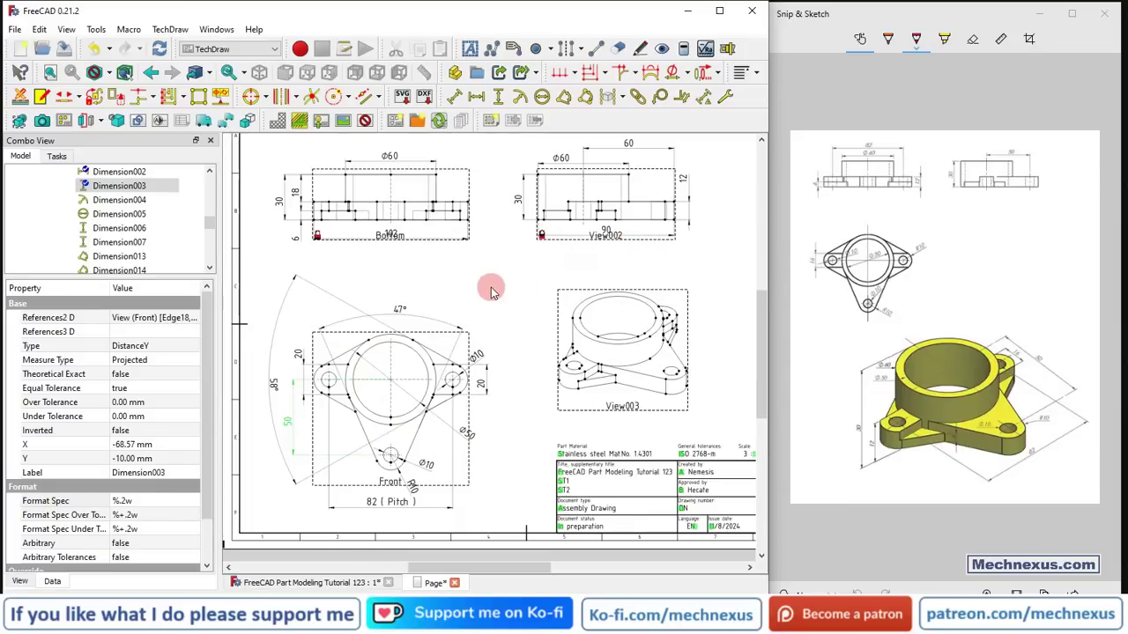
# Set the Format Spec of the overall height dimension beside the Bottom view to %.2w ( Must Maintain)
pyautogui.scroll(3, 312, 263)
pyautogui.click(388, 253)
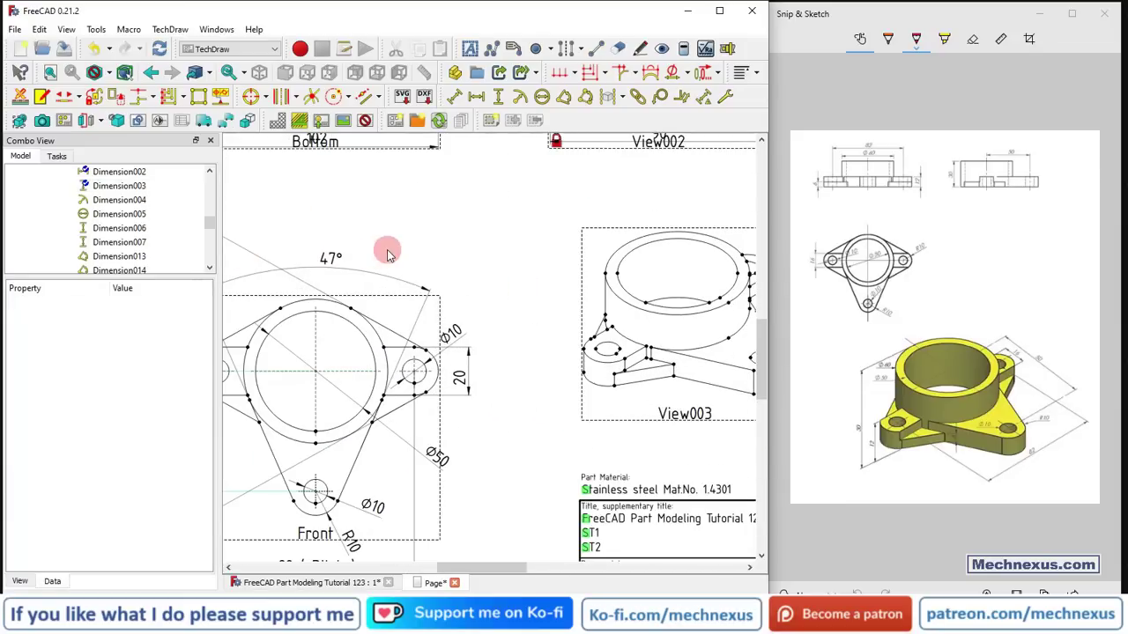
pyautogui.moveTo(387, 253); pyautogui.dragTo(568, 433, button='middle')
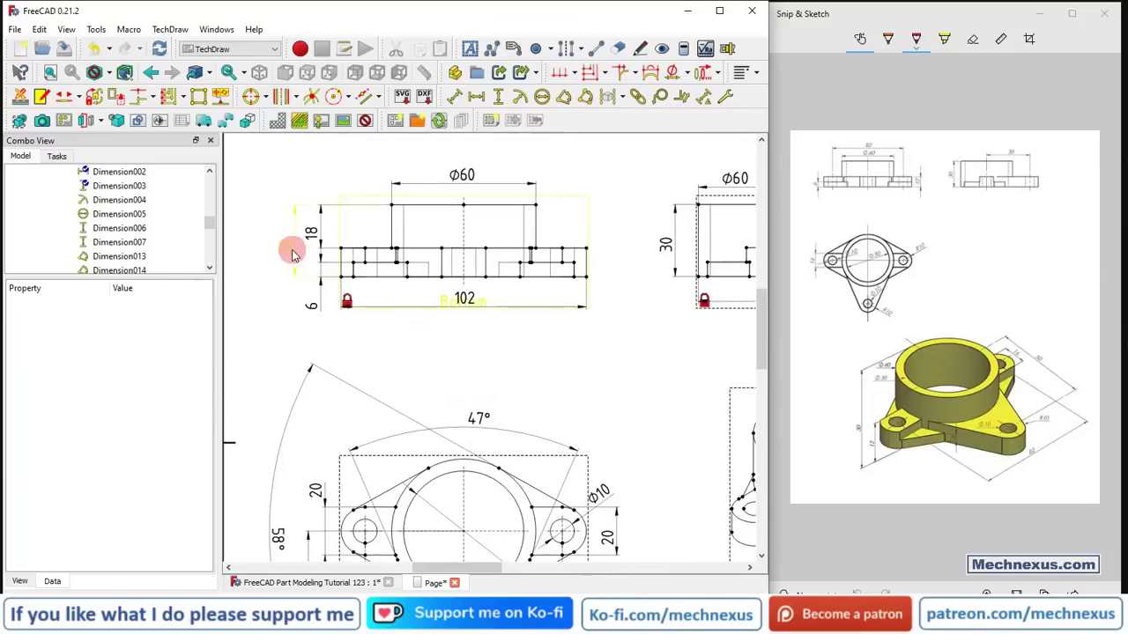
pyautogui.scroll(-2, 117, 257)
pyautogui.click(119, 256)
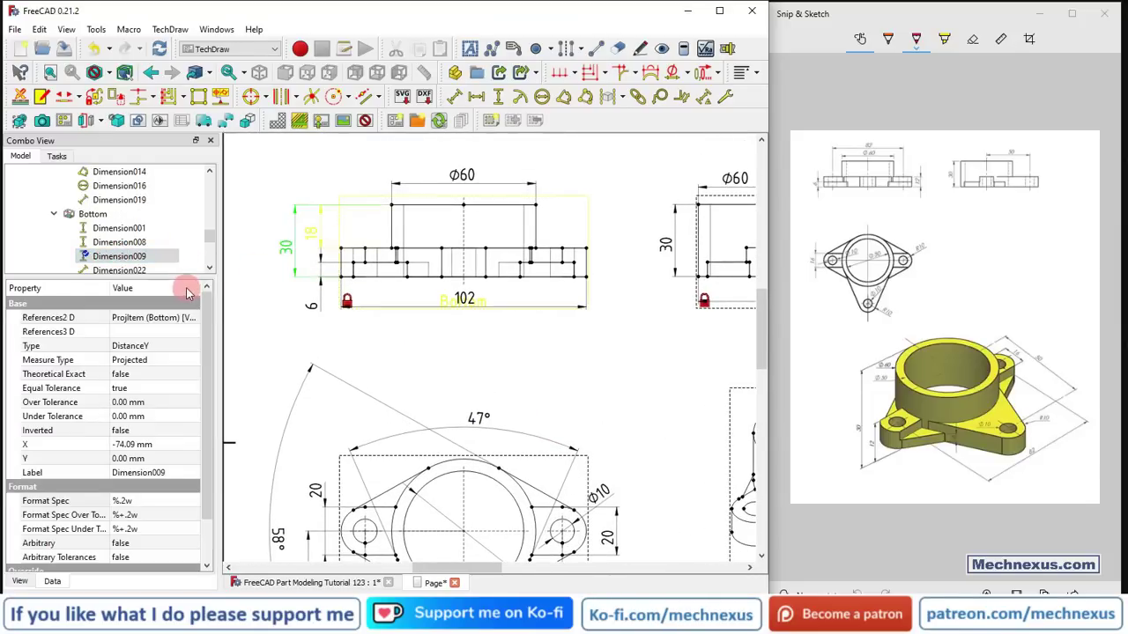
pyautogui.moveTo(211, 434); pyautogui.dragTo(211, 486)
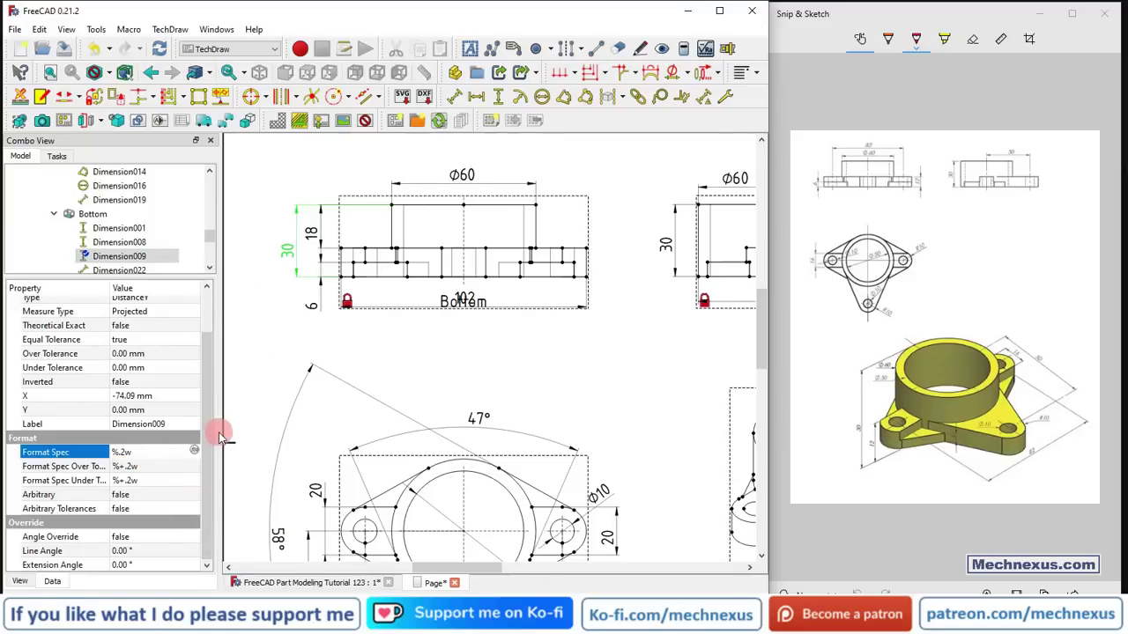
pyautogui.write('()')
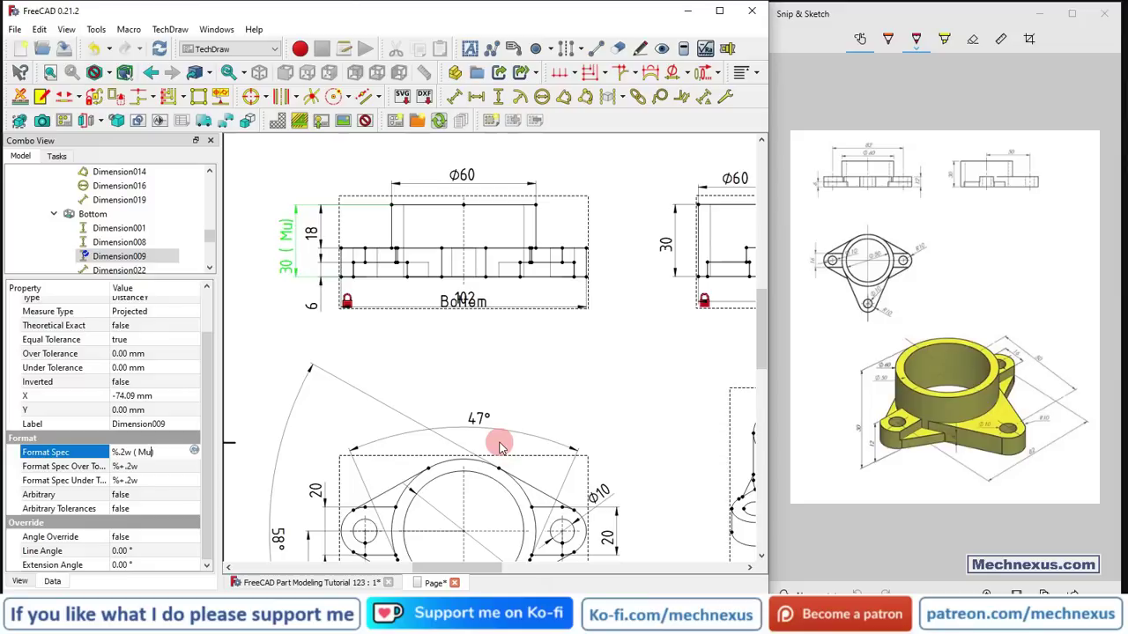
pyautogui.write('Maintai')
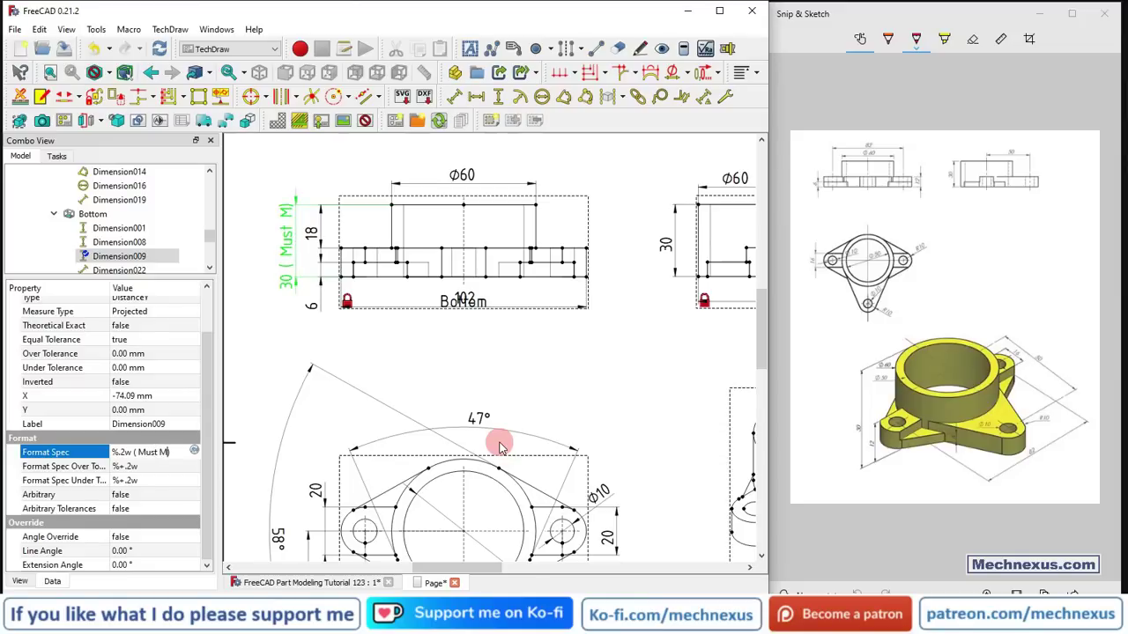
pyautogui.write('n')
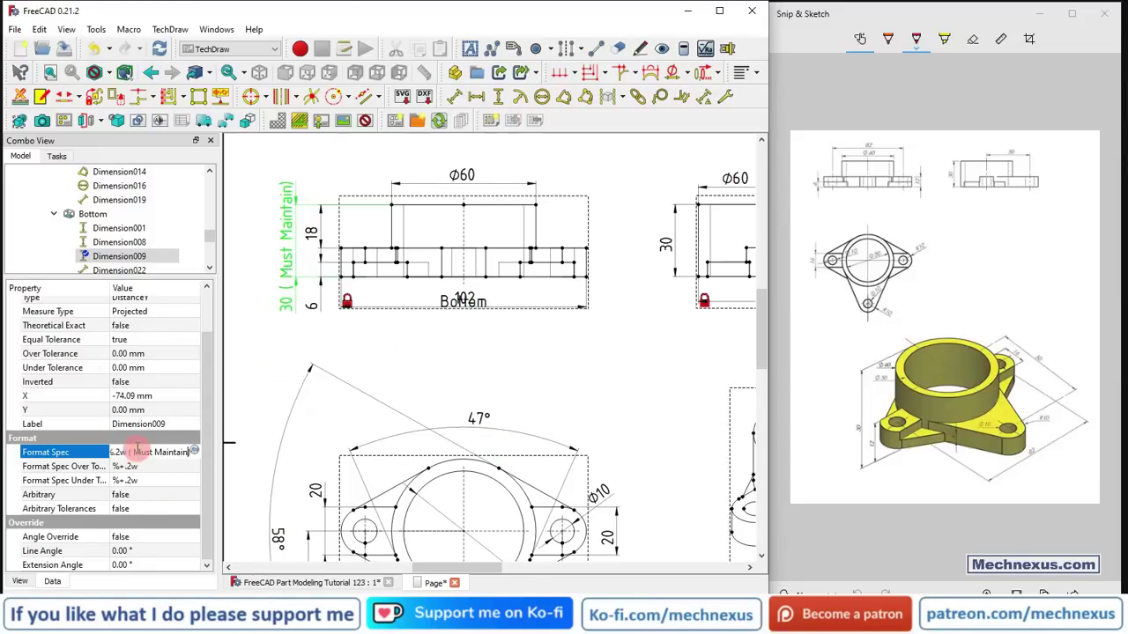
pyautogui.click(256, 365)
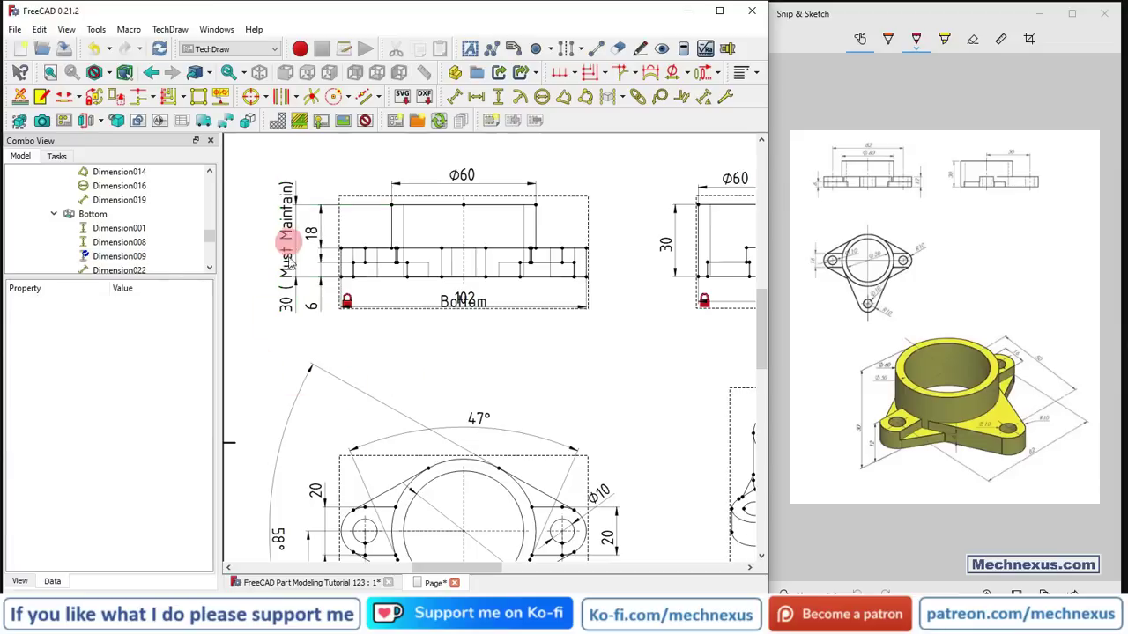
# Replace the note in the Bottom view's overall height dimension so its Format Spec reads %.2w (Critical)
pyautogui.click(288, 252)
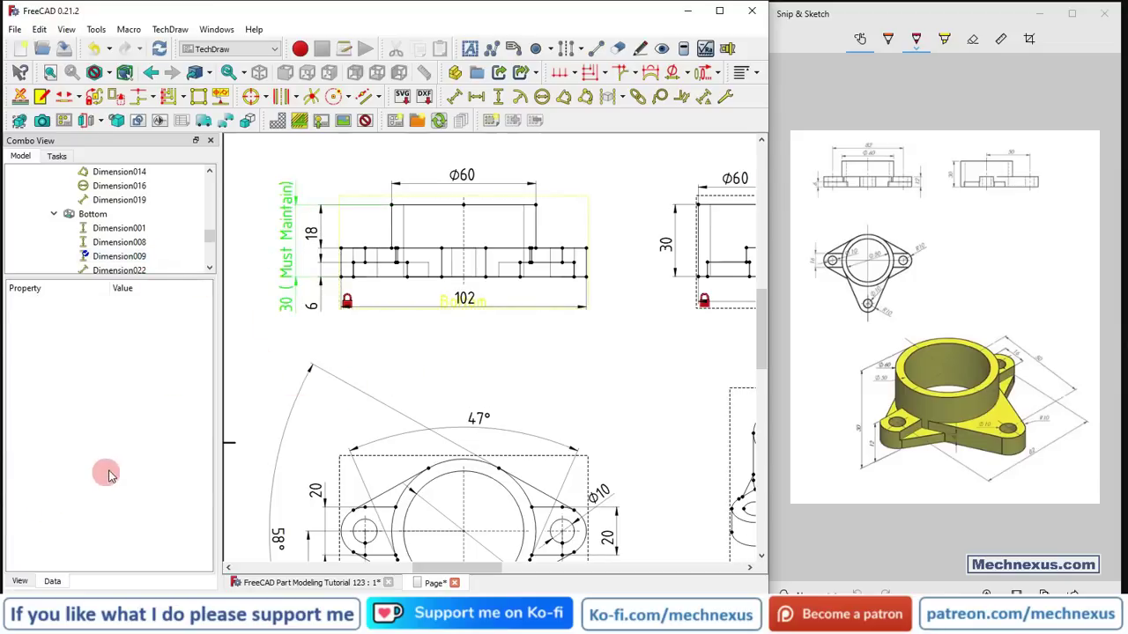
pyautogui.click(141, 501)
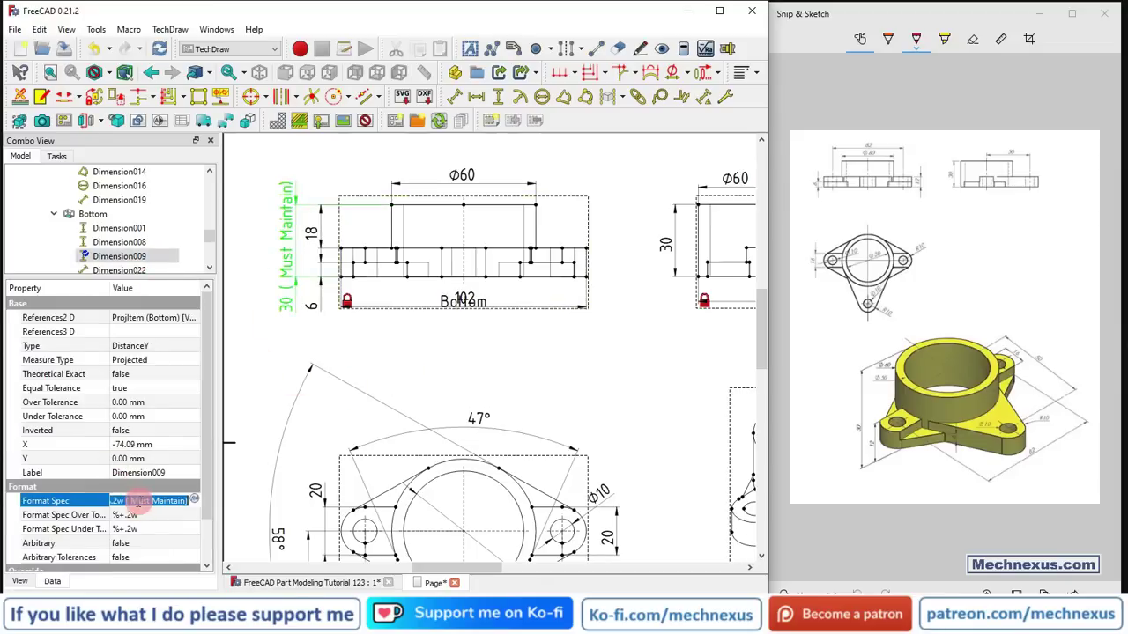
pyautogui.moveTo(131, 500); pyautogui.dragTo(175, 501)
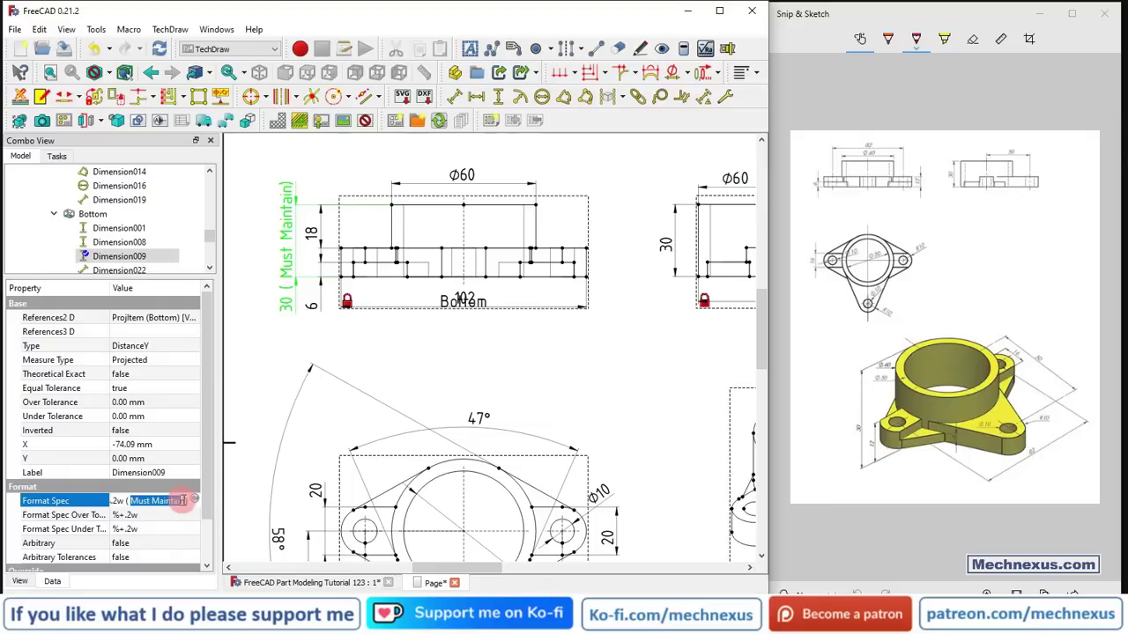
pyautogui.write('Critical')
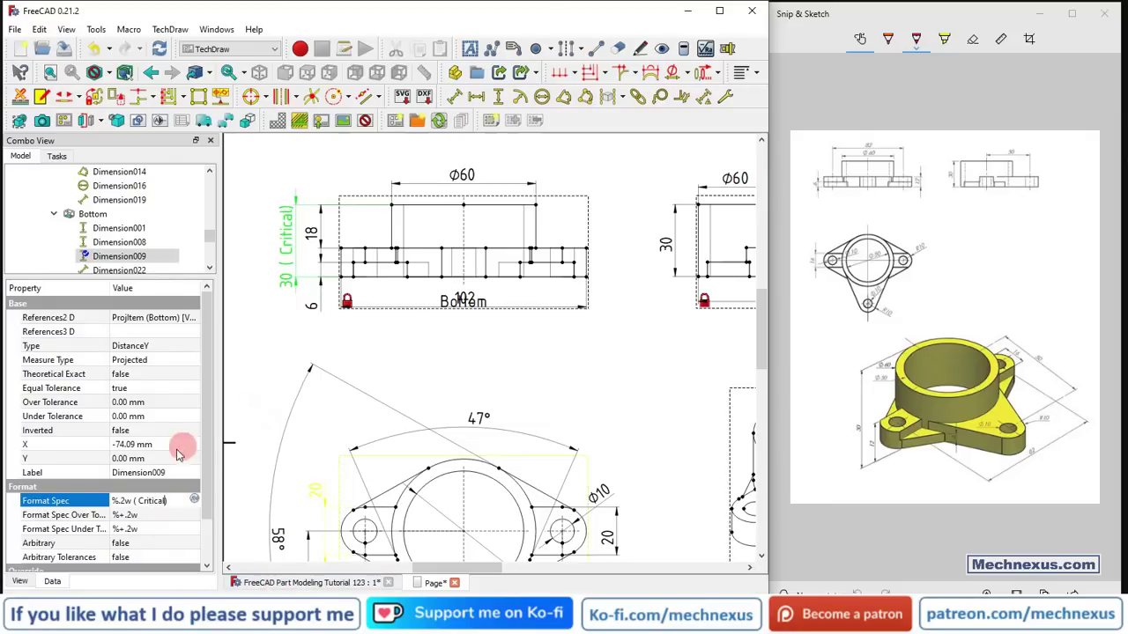
pyautogui.click(139, 500)
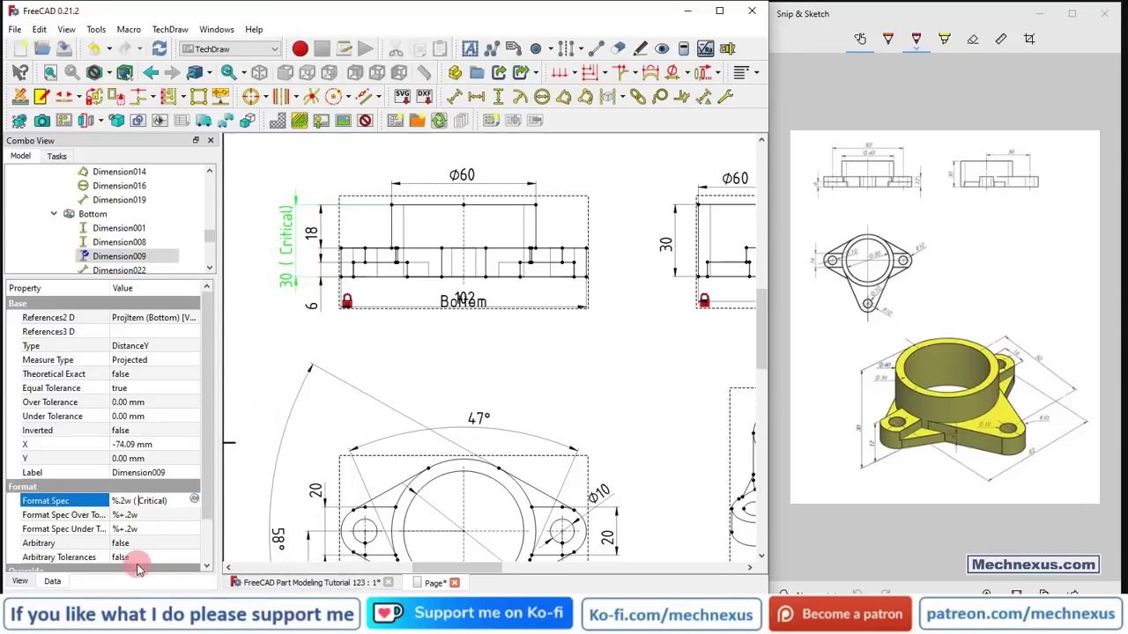
pyautogui.press('Delete')
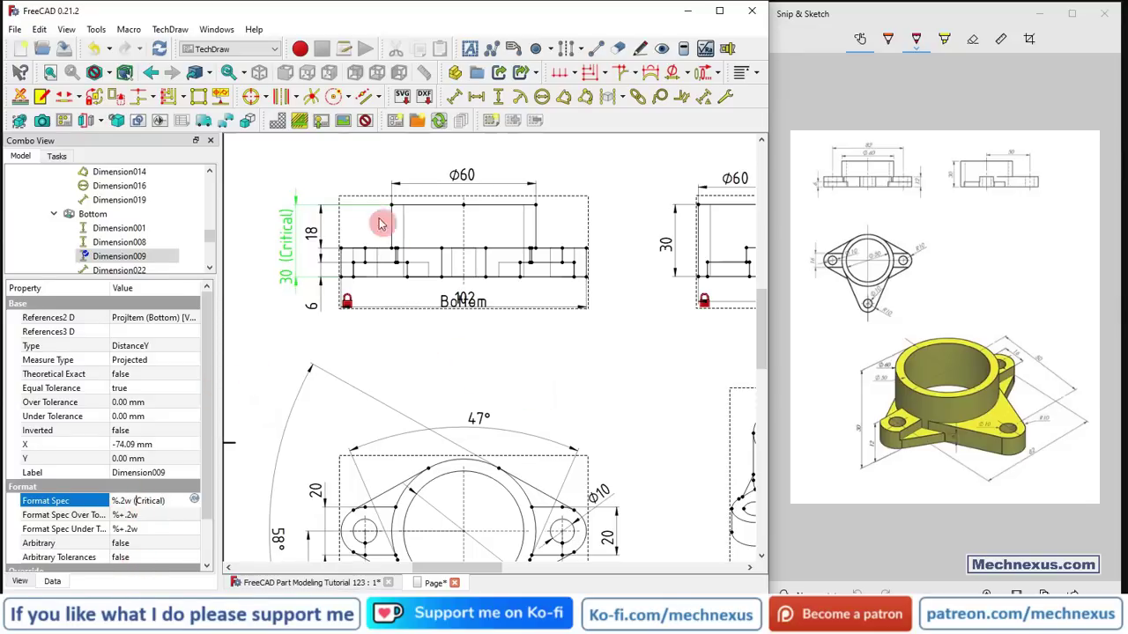
pyautogui.click(281, 305)
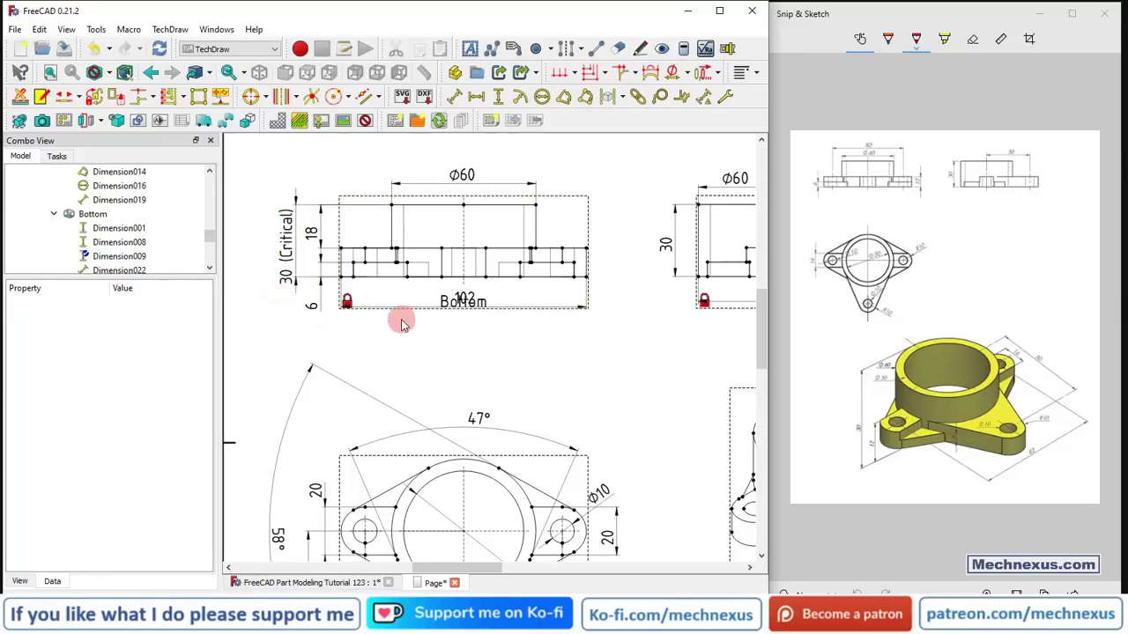
# Hide the view frames on the drawing page to review the whole sheet
pyautogui.scroll(-5, 401, 320)
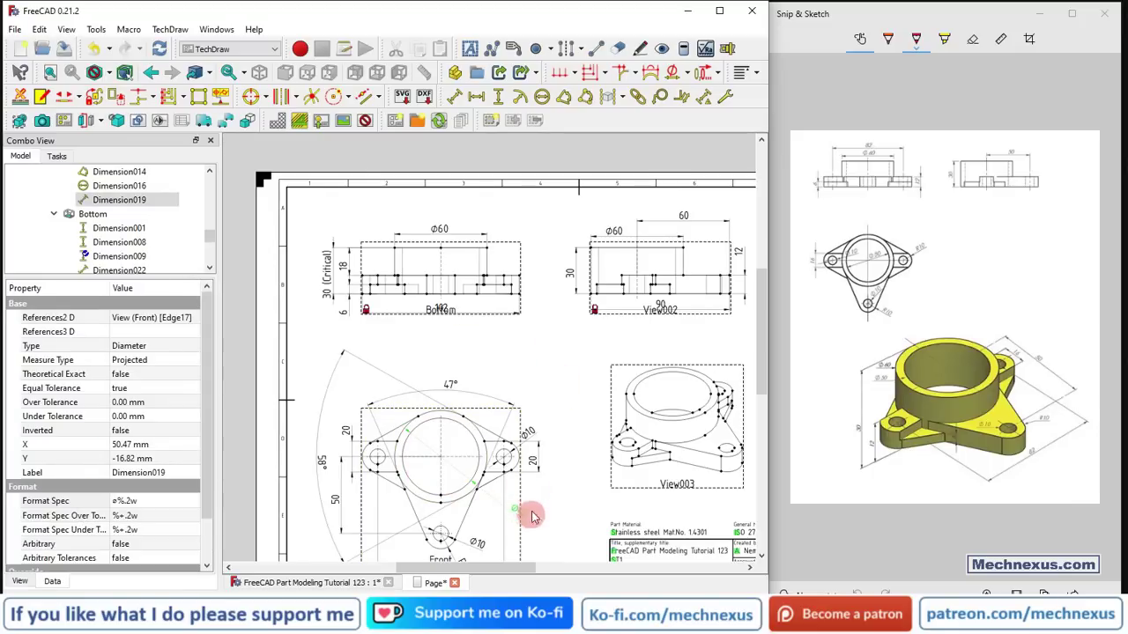
pyautogui.scroll(-2, 492, 353)
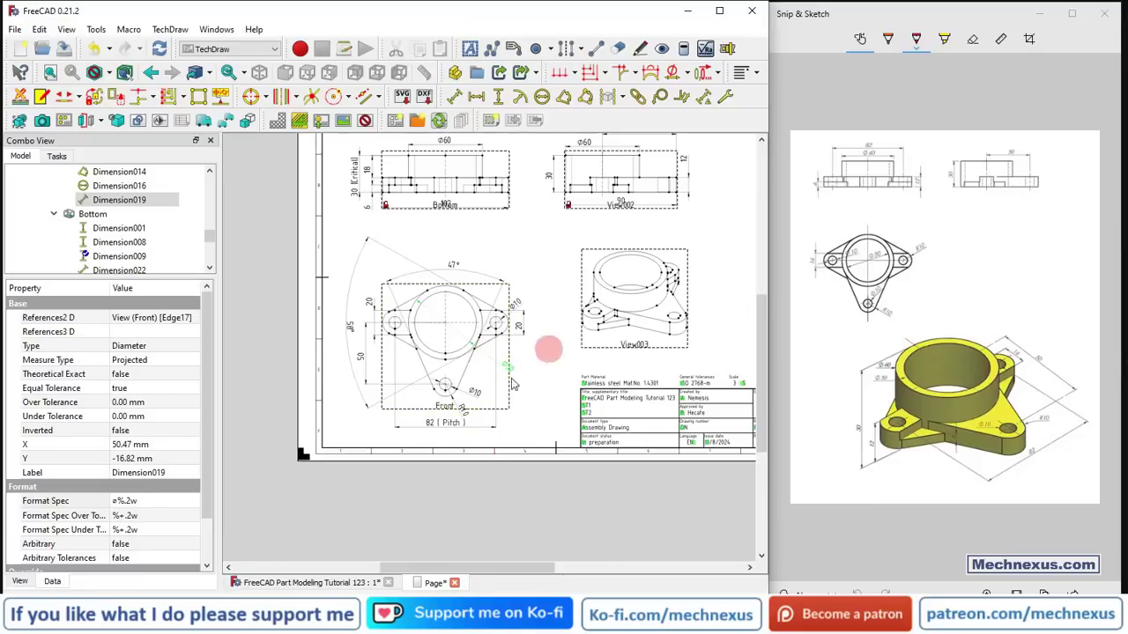
pyautogui.scroll(-3, 435, 398)
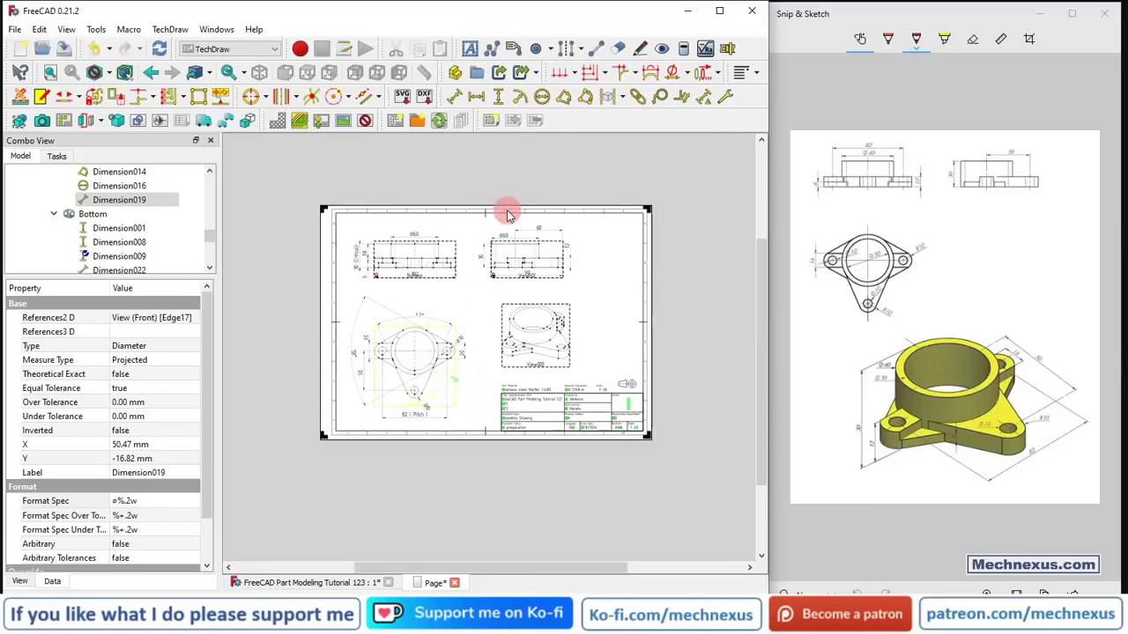
pyautogui.scroll(3, 507, 214)
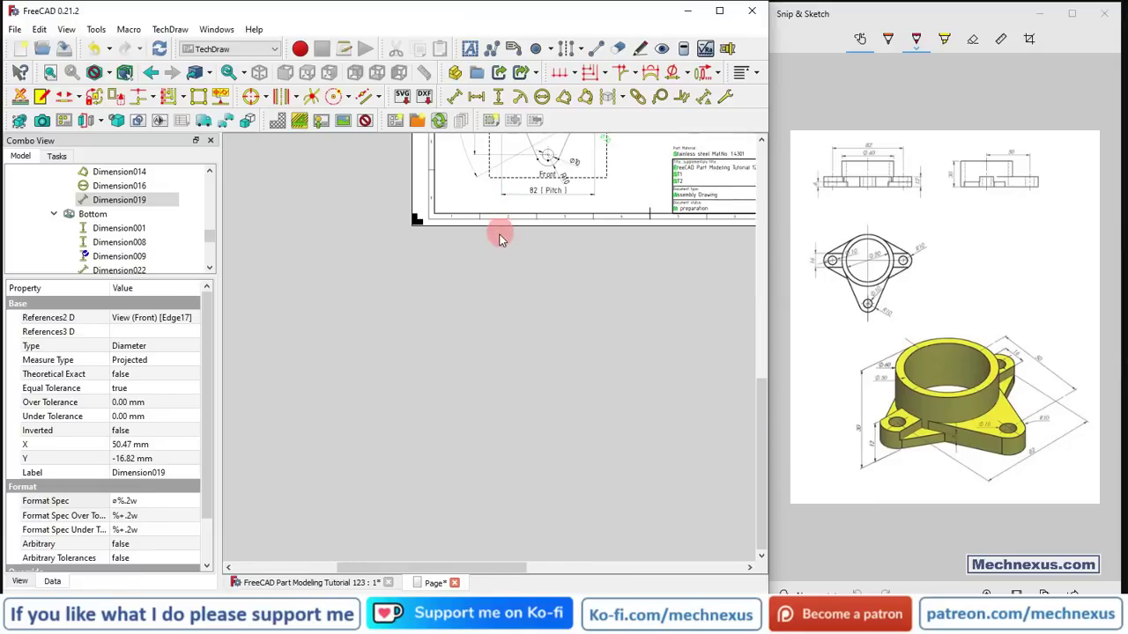
pyautogui.moveTo(500, 241); pyautogui.dragTo(340, 544, button='middle')
pyautogui.click(367, 123)
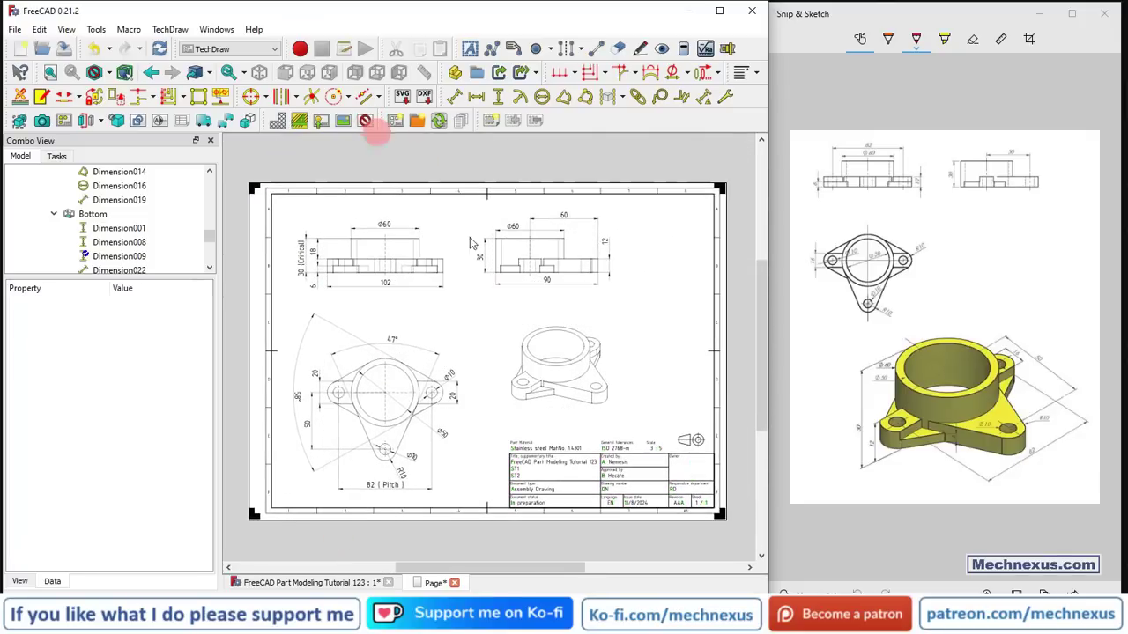